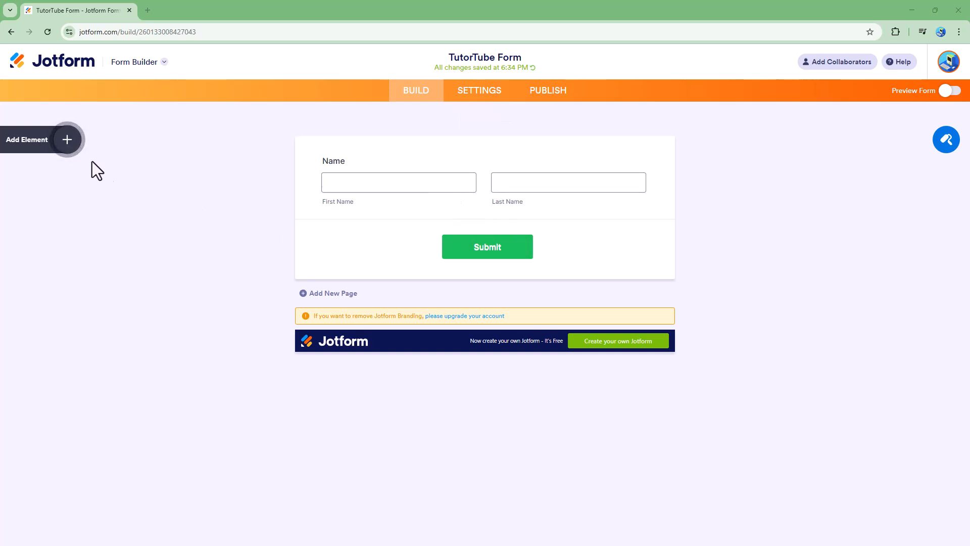
- Add a Data Grid widget to the form below the Name field
click(65, 142)
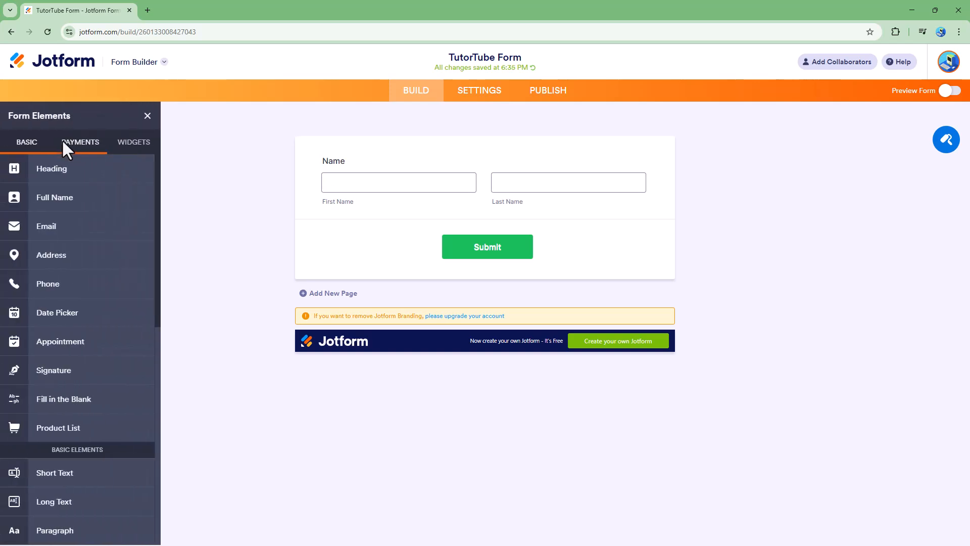
click(123, 143)
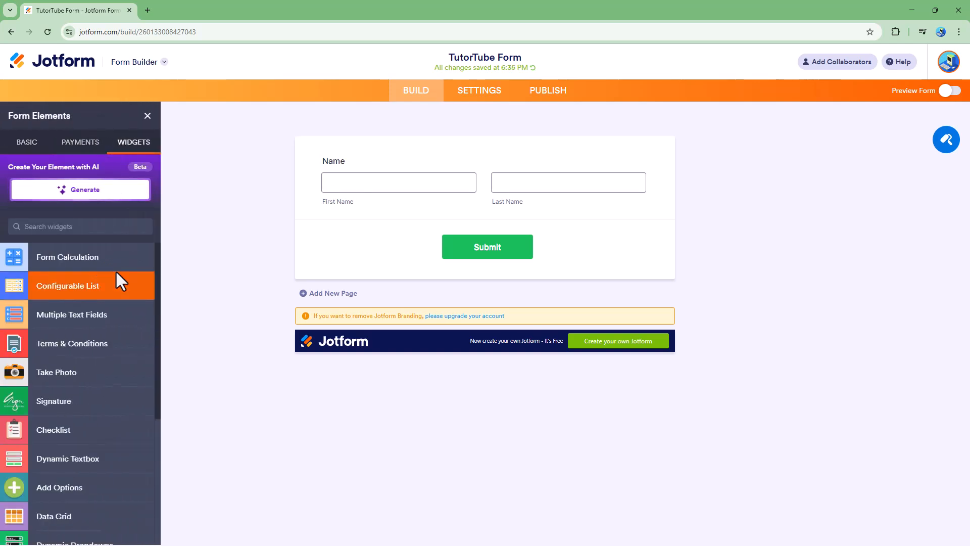
scroll(115, 272, down, 2)
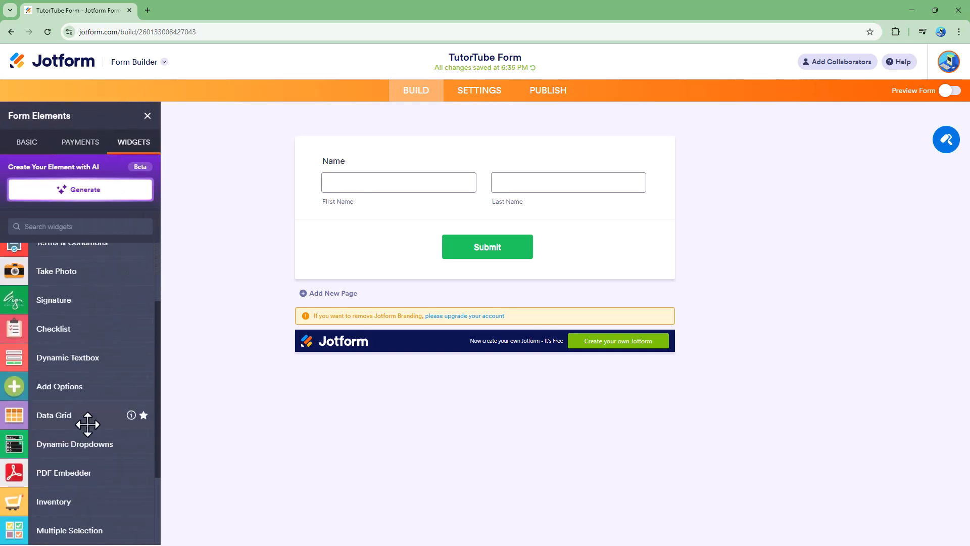
click(50, 415)
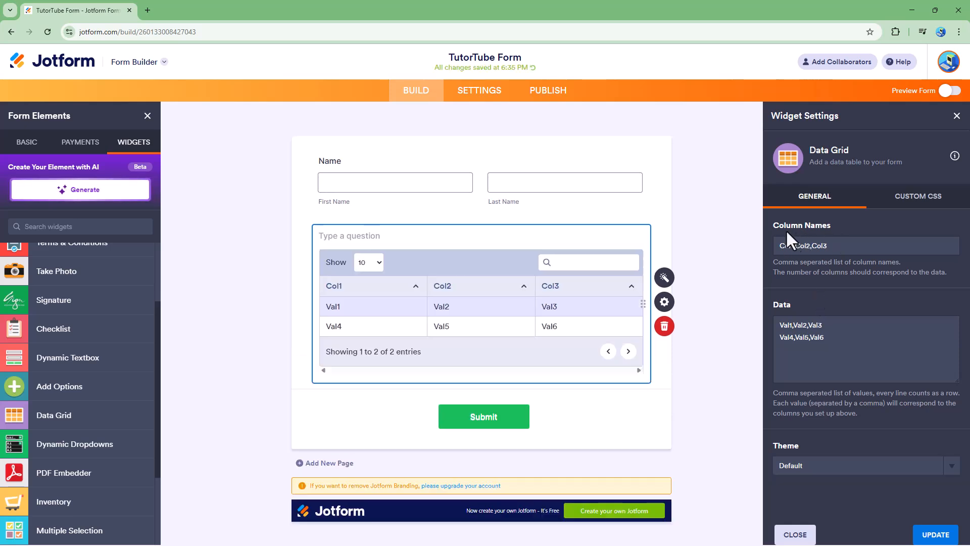
- Replace the data grid's column names with Product Name, Quantity, Price, Category
drag(804, 373, 764, 315)
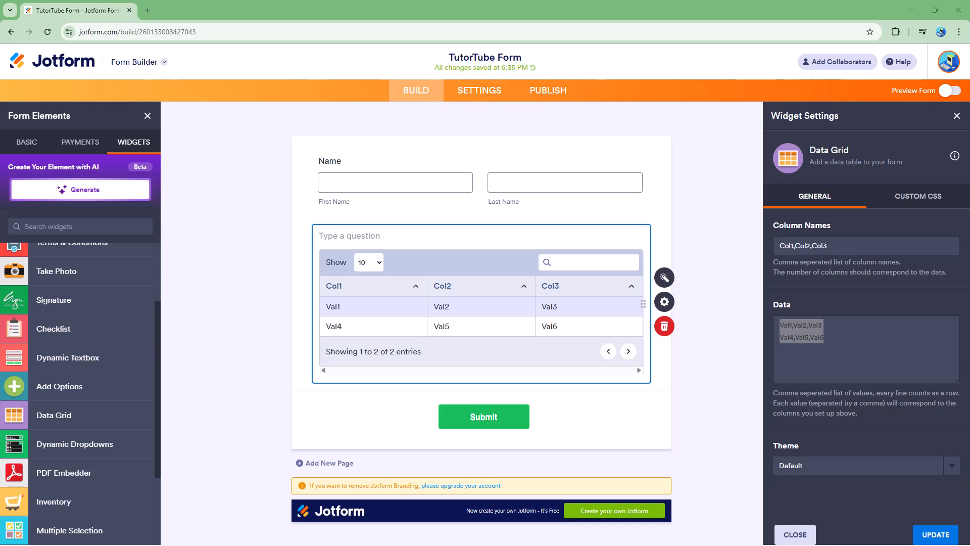
drag(833, 245, 788, 246)
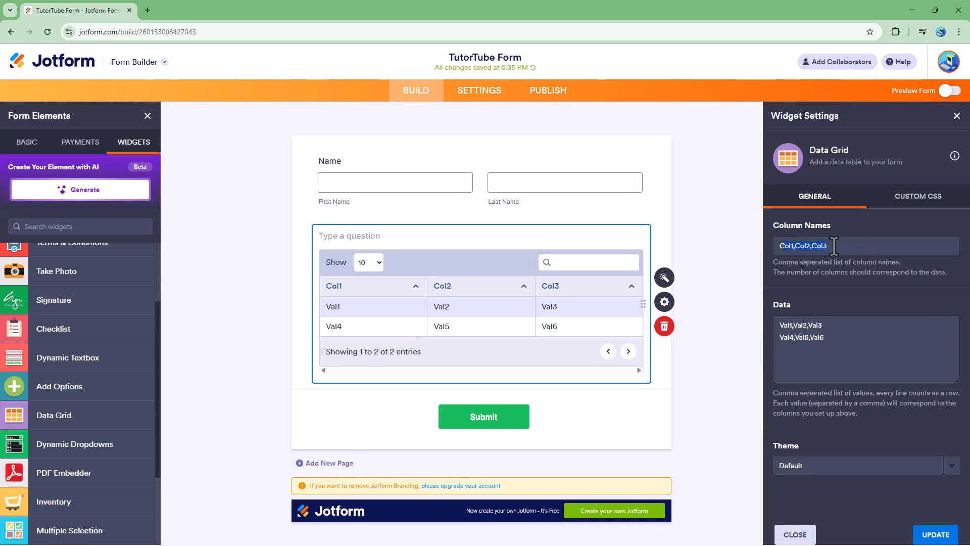
right_click(799, 248)
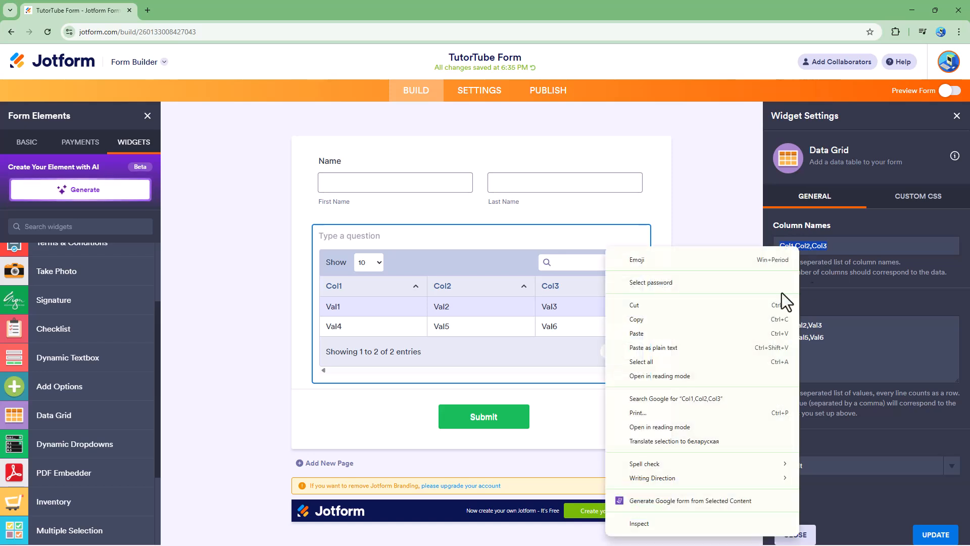
click(645, 331)
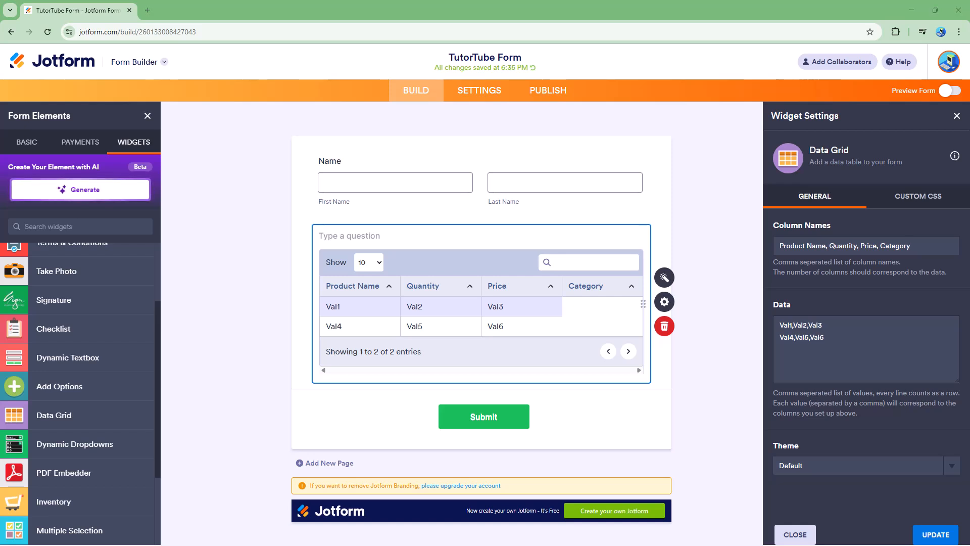
- Replace the data grid's sample data with the copied product rows and close the widget settings
drag(880, 365, 750, 315)
right_click(801, 323)
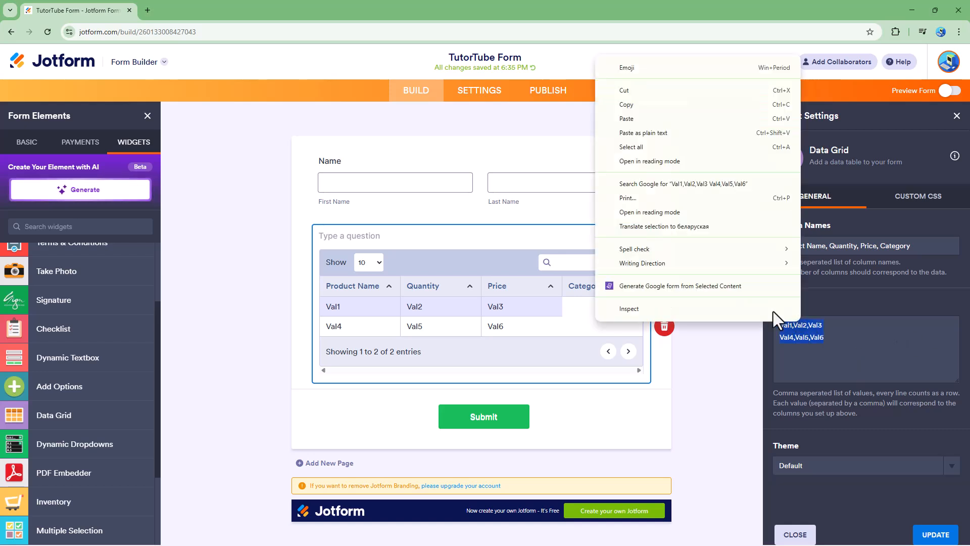
click(647, 127)
click(710, 272)
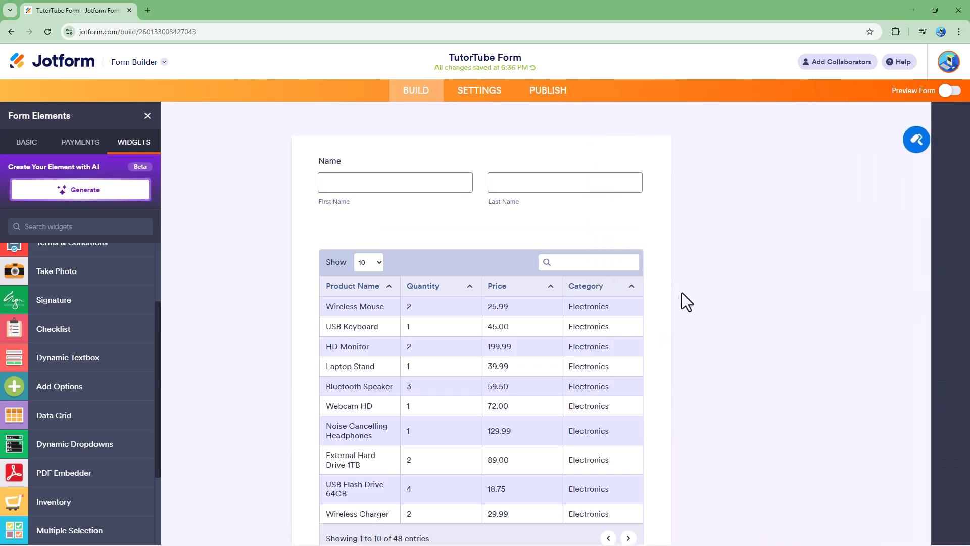
- Try the Very Berry and Classic Blue themes on the data grid and set its theme to Colorful
scroll(563, 326, down, 4)
scroll(567, 326, up, 3)
scroll(568, 326, down, 1)
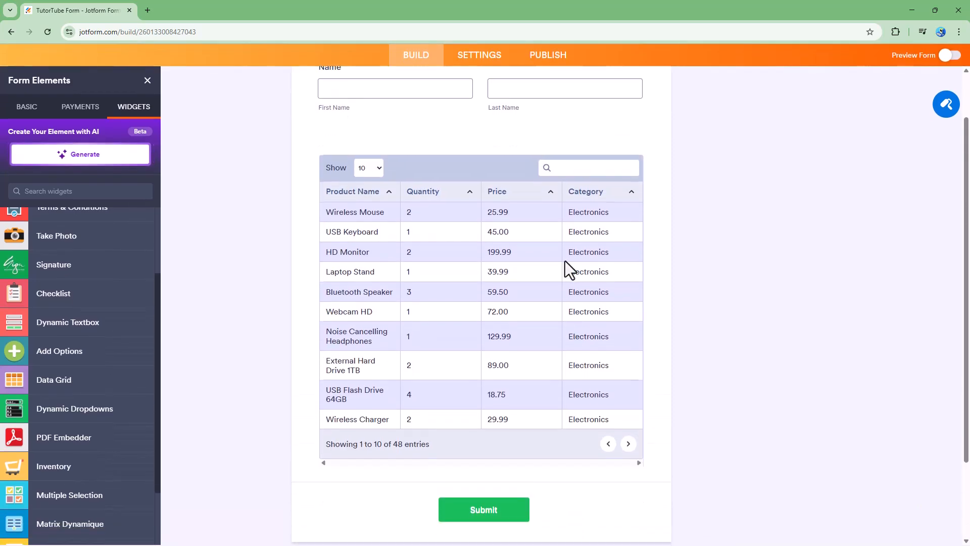
click(565, 261)
click(664, 277)
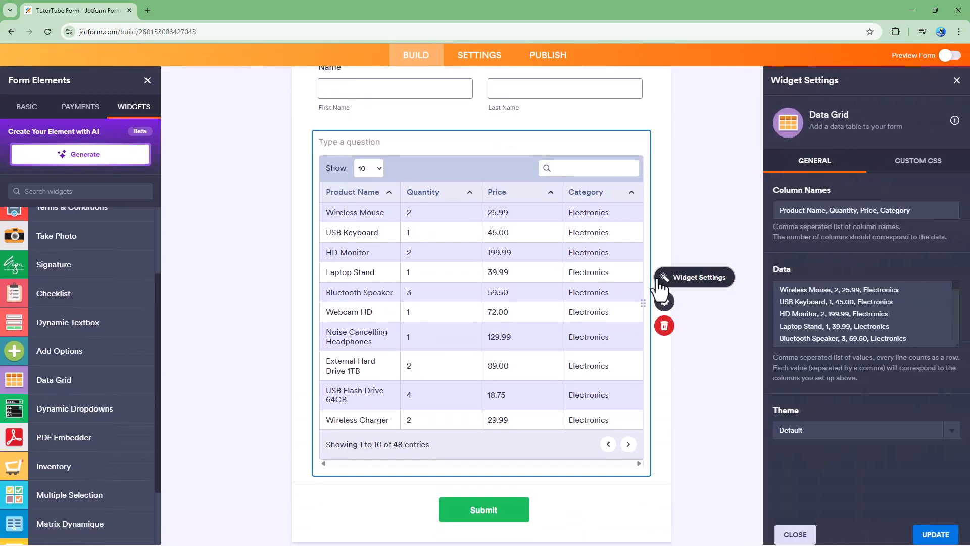
click(863, 432)
click(853, 457)
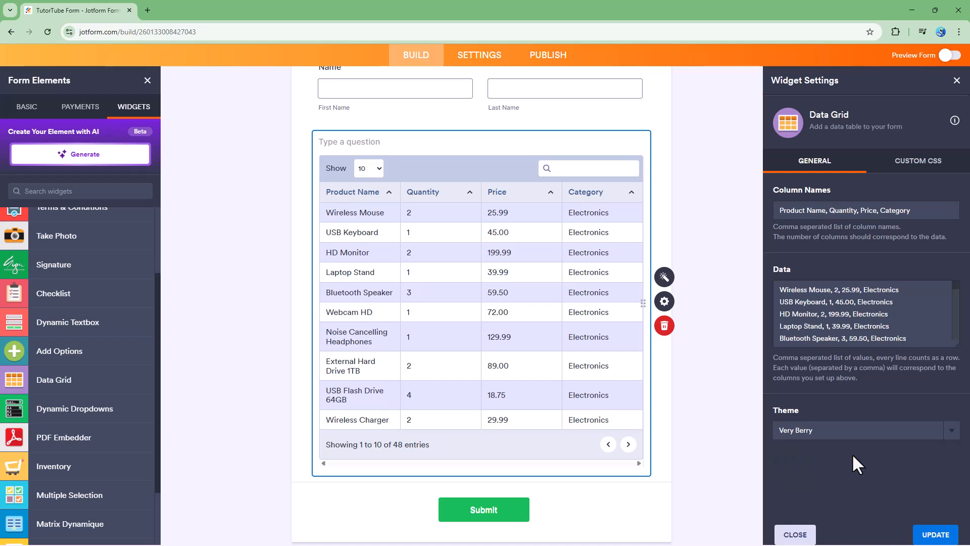
click(830, 438)
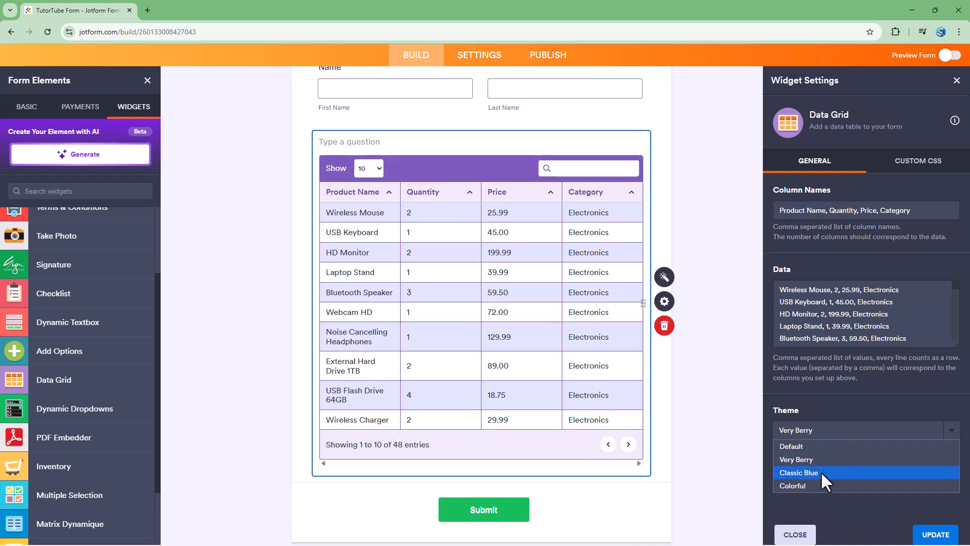
click(821, 471)
click(826, 438)
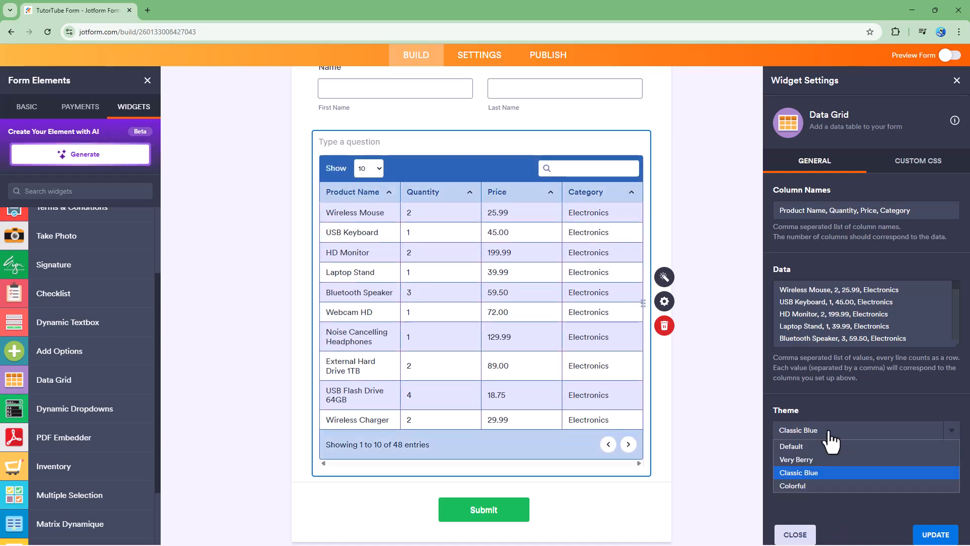
click(801, 482)
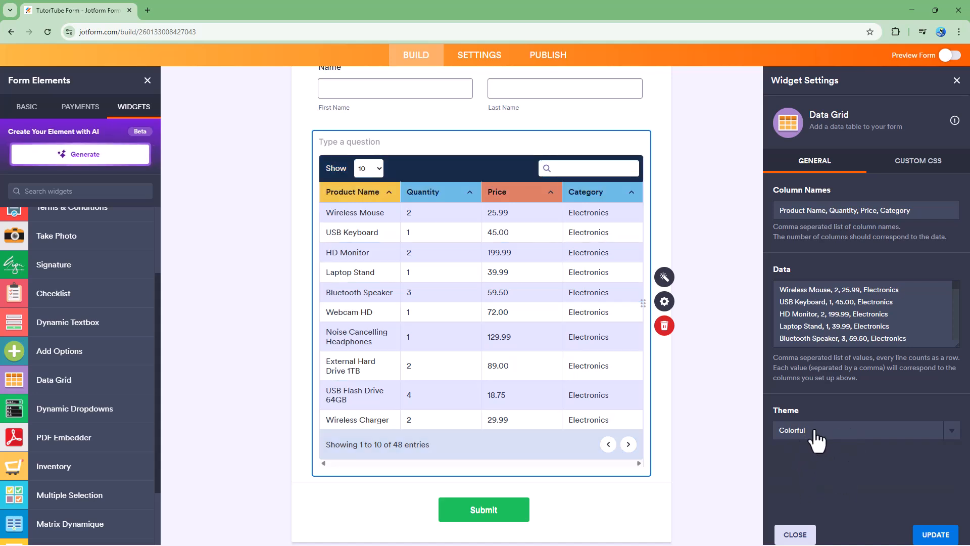
- View the data grid's Custom CSS settings and enter "Item Details" as its question label
click(918, 161)
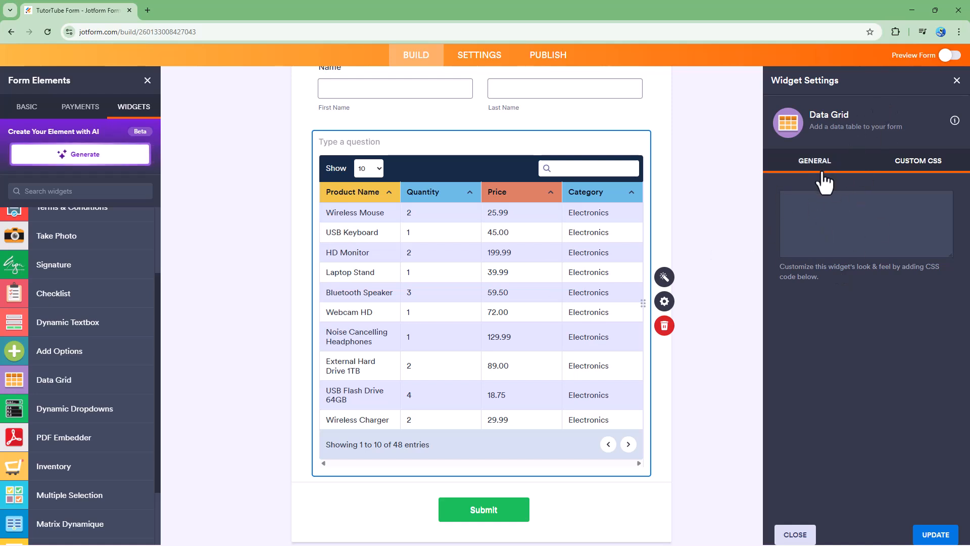
click(342, 144)
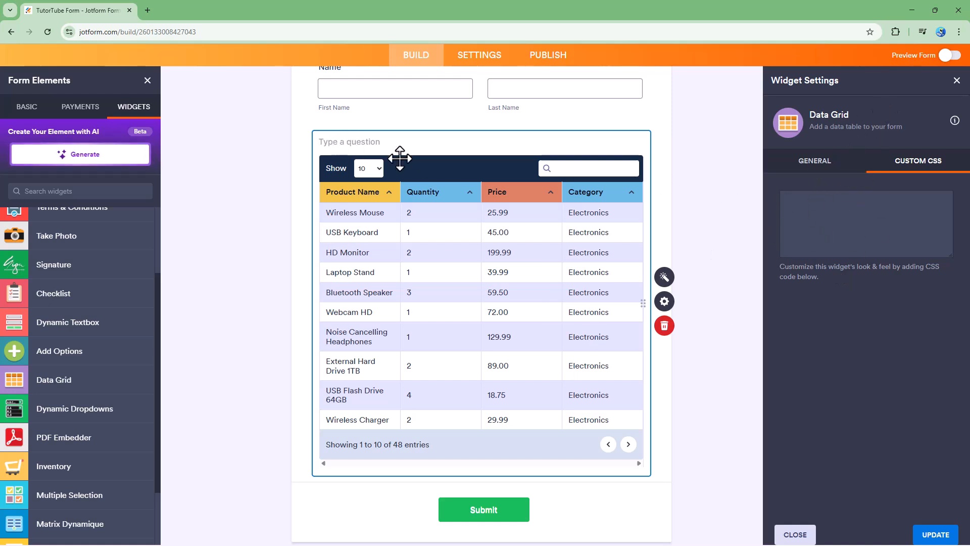
text(Item Details)
click(702, 147)
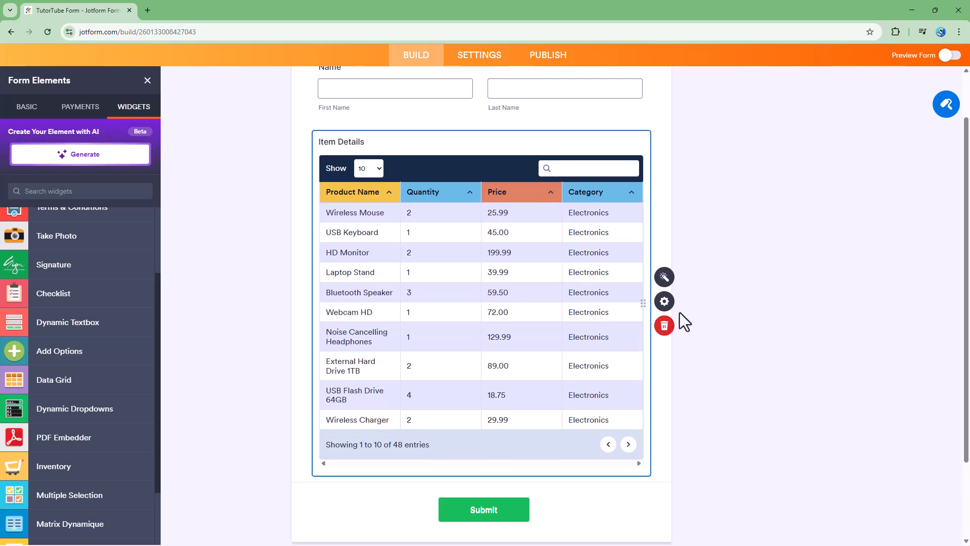
- Try Center alignment for the Item Details field in its properties, and set Align to Right
click(679, 303)
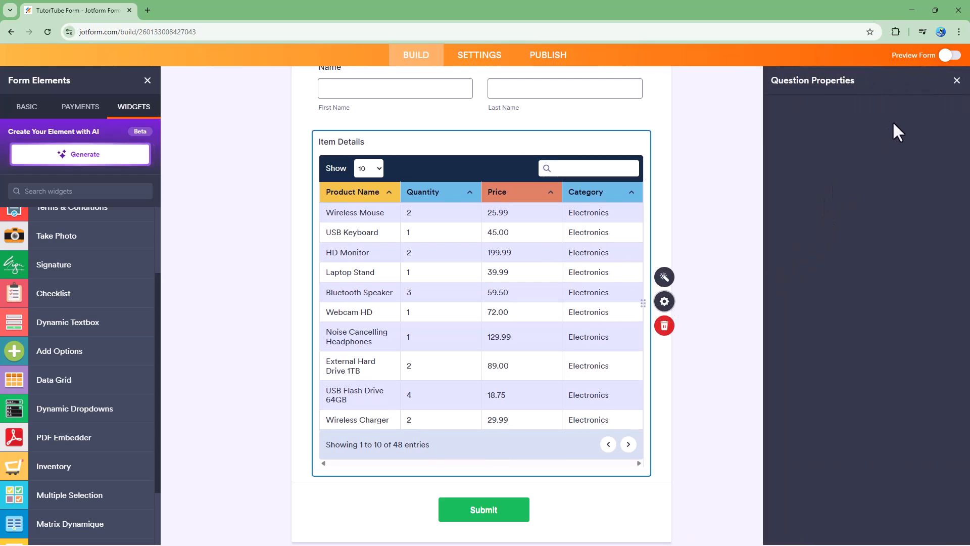
click(842, 154)
click(827, 179)
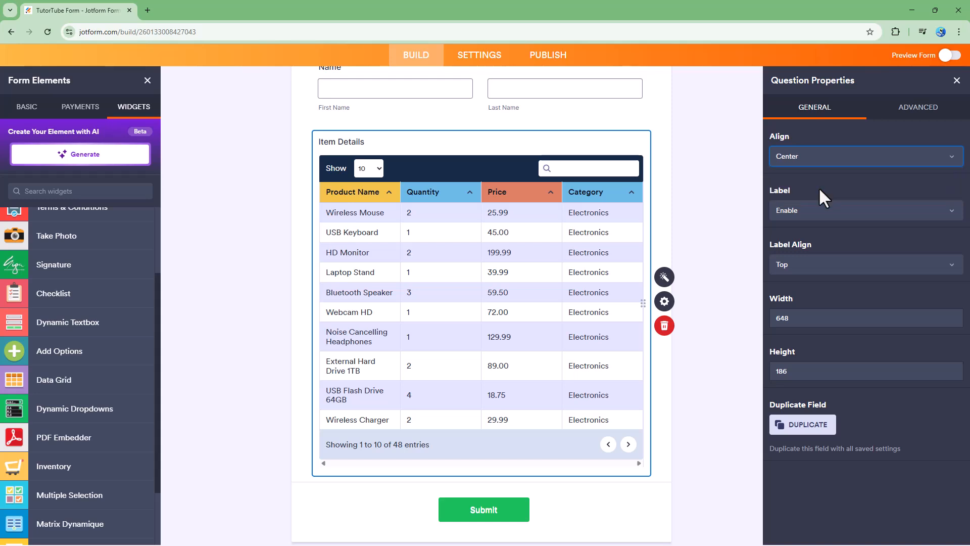
click(810, 159)
click(782, 198)
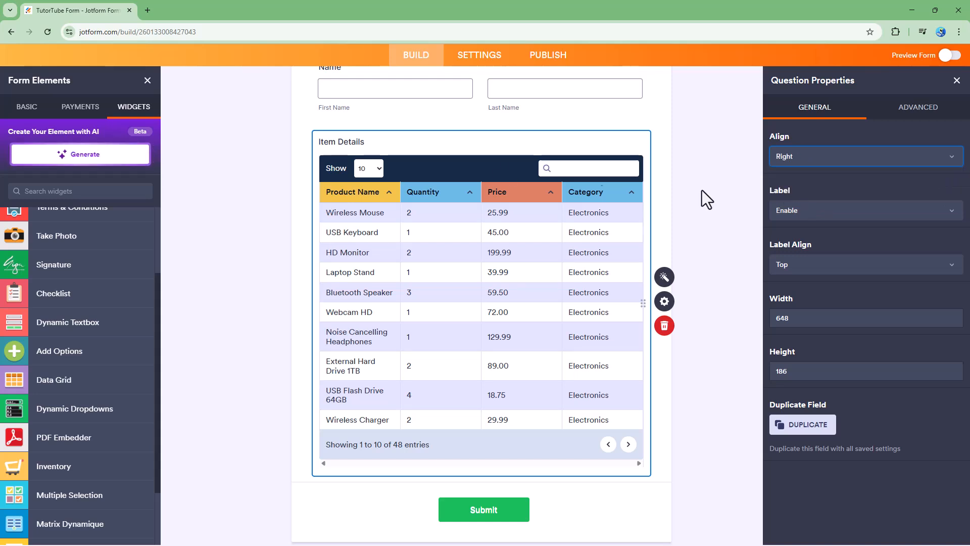
- Review the alignment choices, try another Label option for Item Details, and return Label to Enable
drag(322, 141, 355, 142)
click(819, 157)
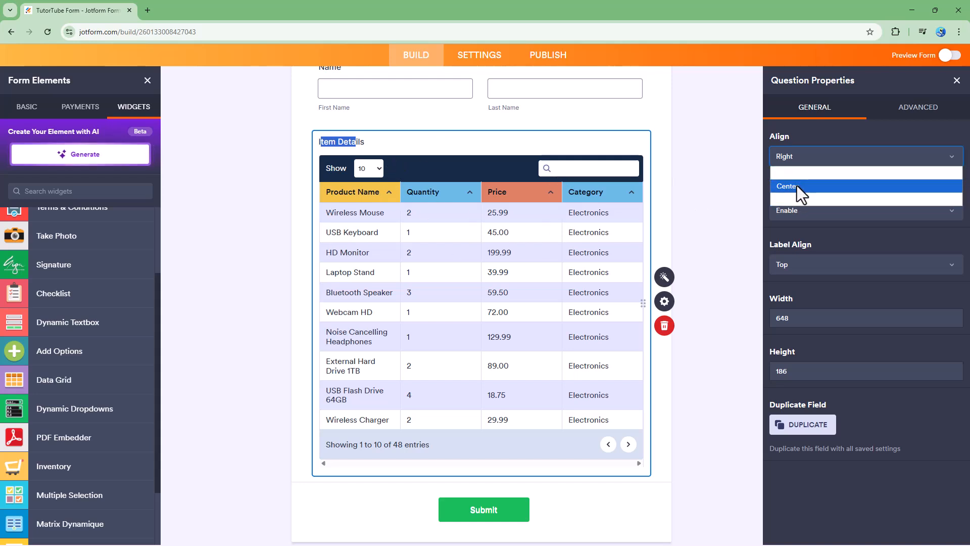
click(802, 247)
click(801, 210)
click(787, 233)
click(792, 216)
click(799, 226)
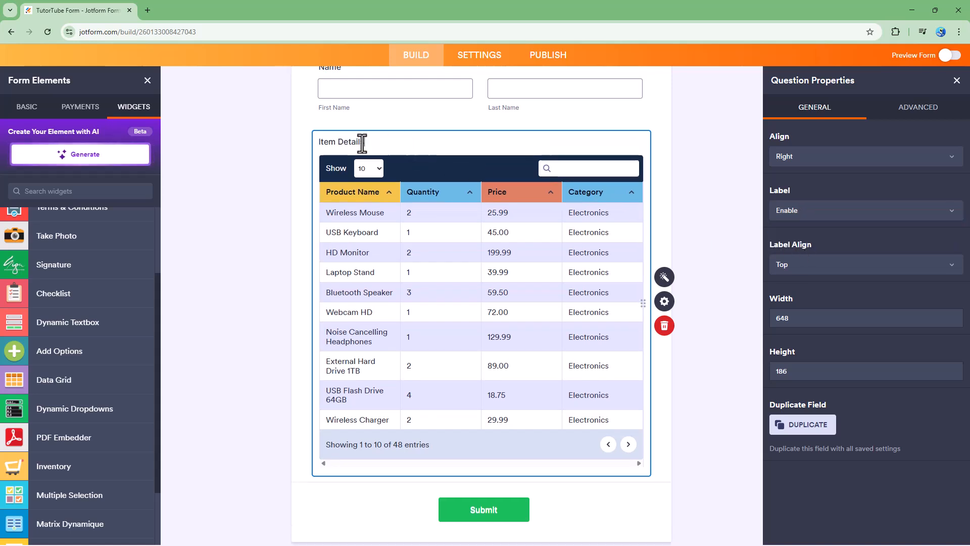
- Try other label alignments such as Right for the Item Details field, and return Label Align to Top
click(816, 262)
click(794, 293)
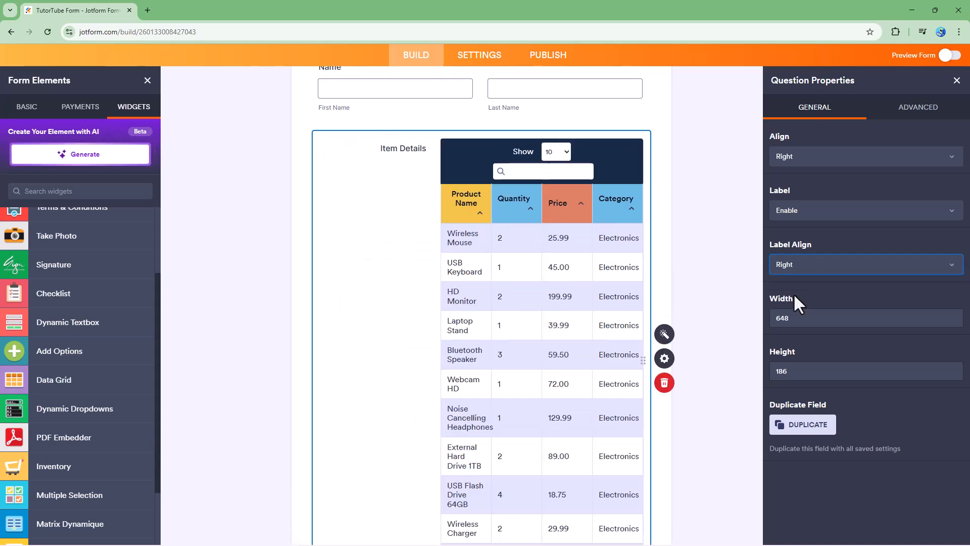
click(799, 266)
click(798, 304)
click(802, 262)
click(804, 281)
- Set the Item Details field's width to 800 and its height to 200
click(801, 319)
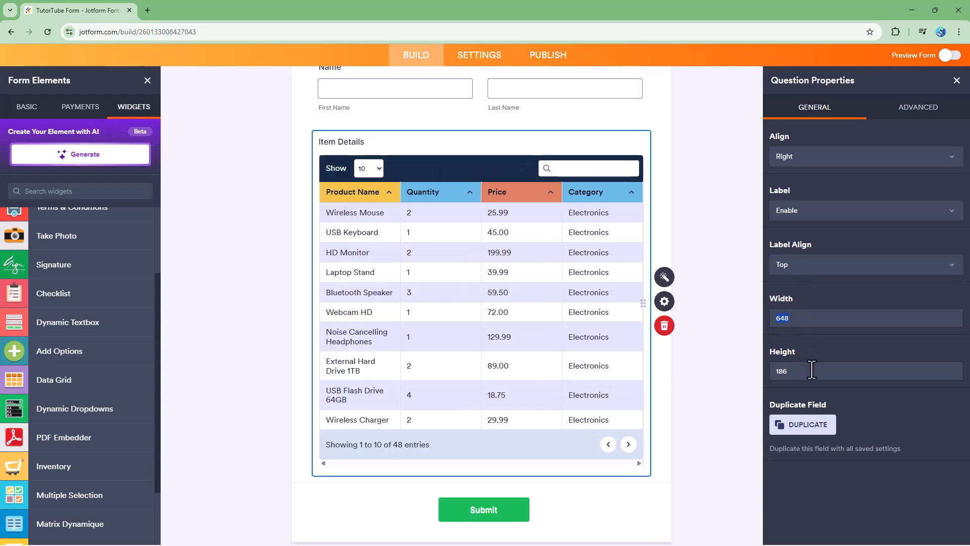
text(700)
text(800)
text(200)
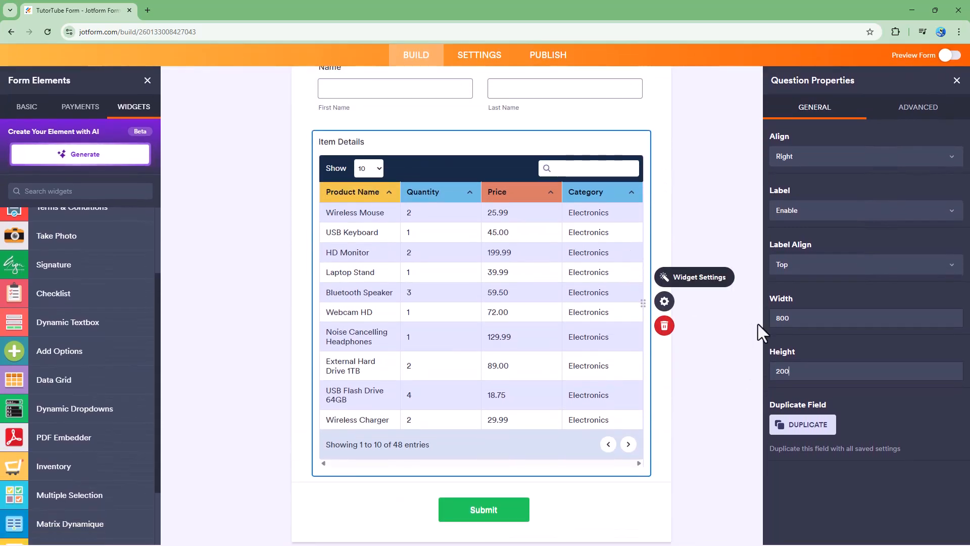
- Duplicate the Item Details field and delete the copy
click(809, 424)
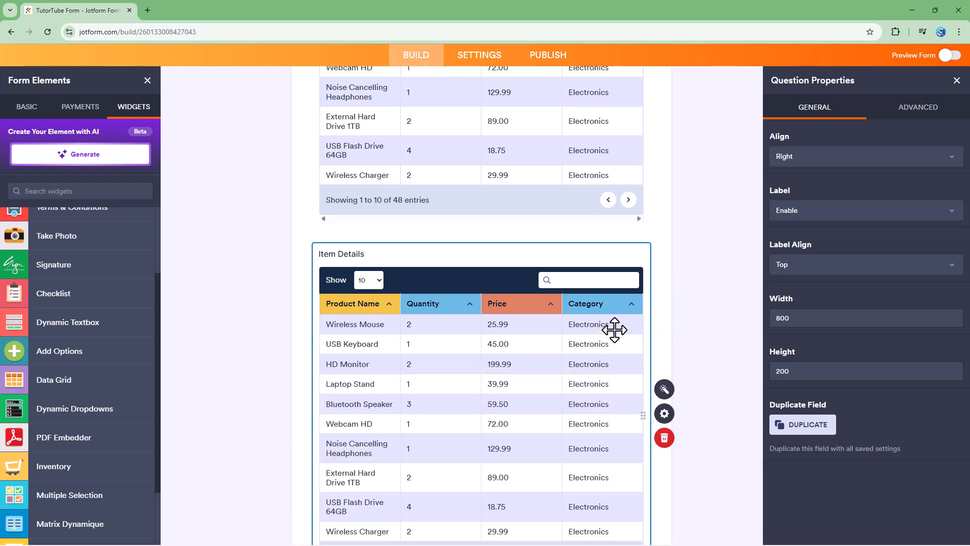
click(667, 442)
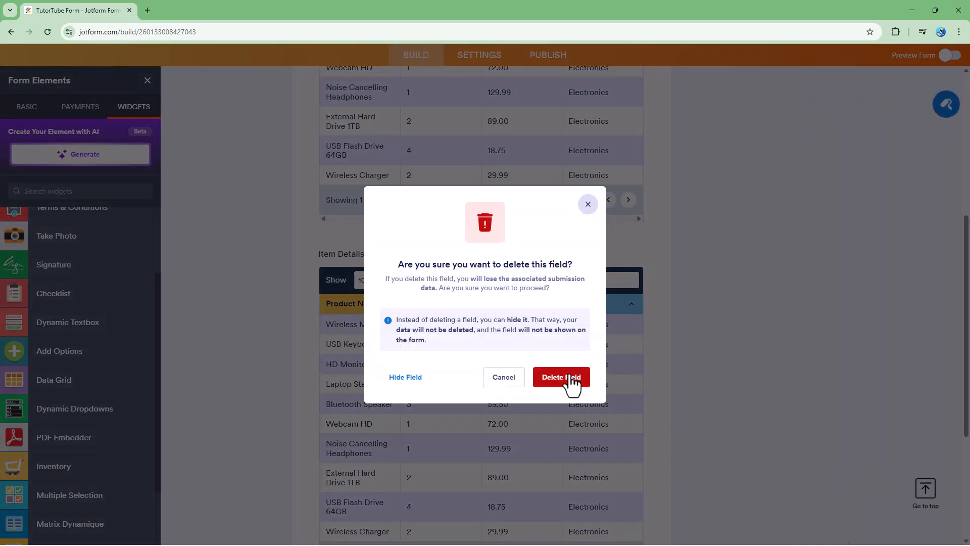
click(564, 377)
- Rename the data grid widget as "Item Details" in the field's advanced properties
click(588, 156)
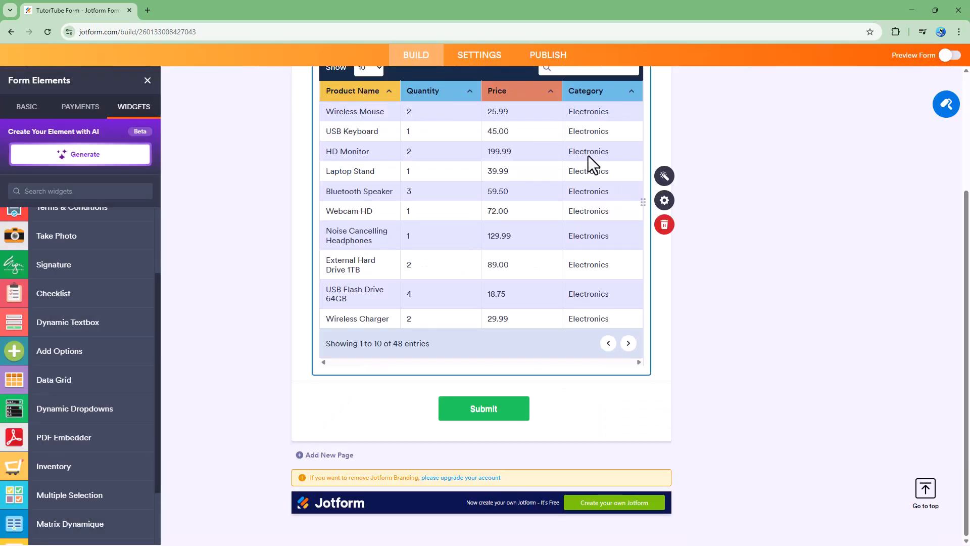
click(665, 200)
click(902, 108)
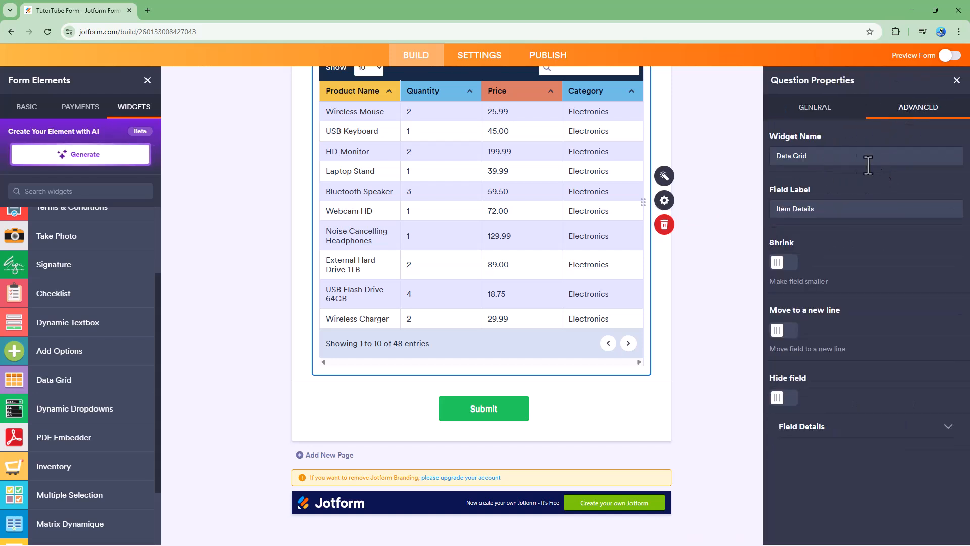
scroll(699, 229, up, 3)
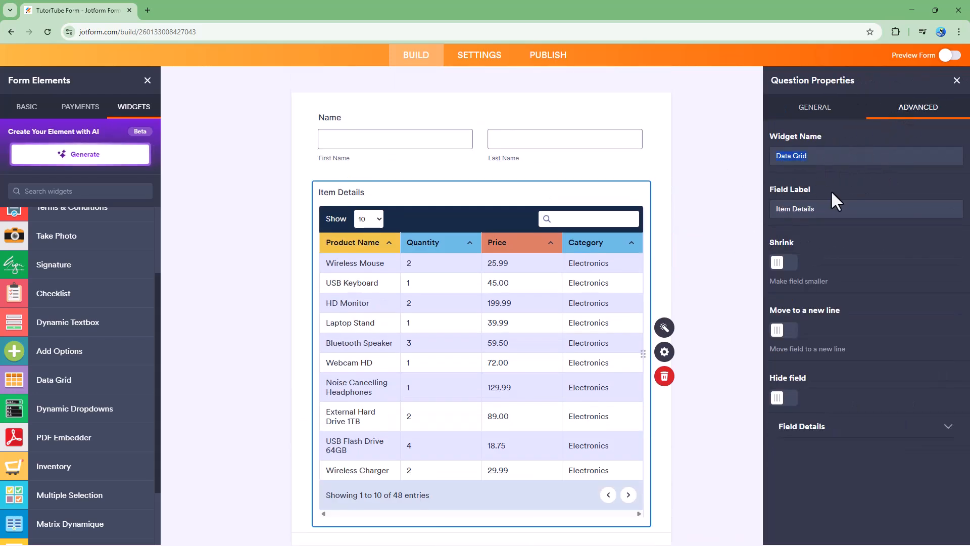
text(Item Details)
- Shrink the Item Details field and duplicate it so two grids sit side by side
click(781, 262)
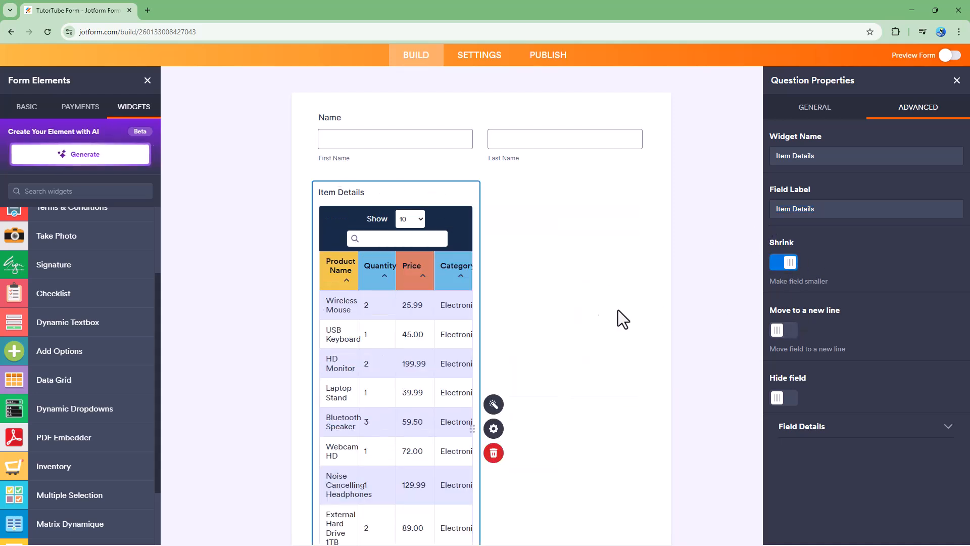
click(814, 107)
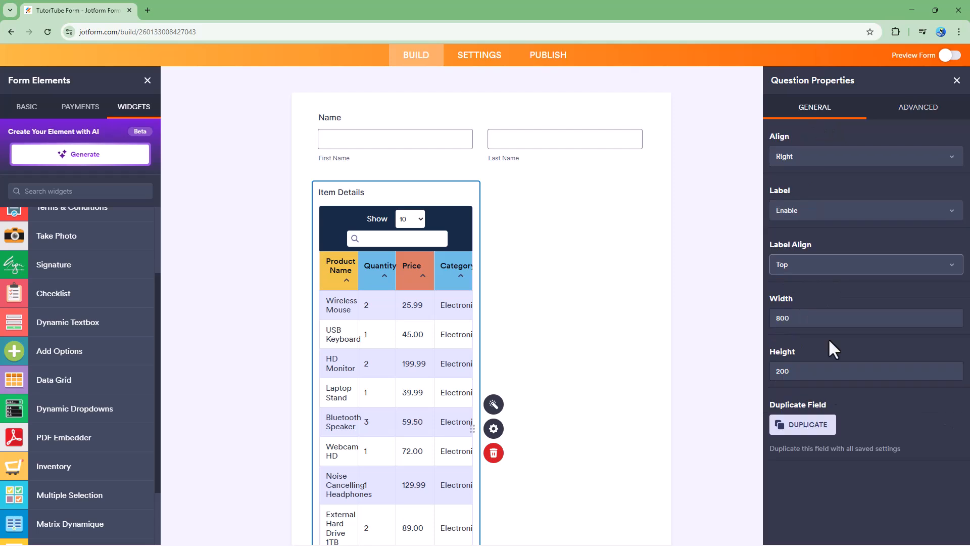
click(811, 426)
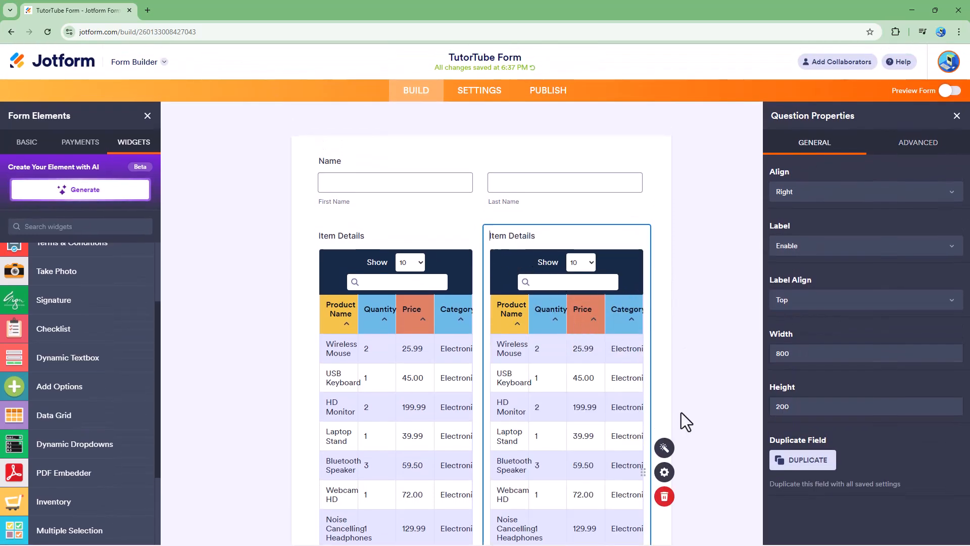
- Move the duplicated Item Details field to a new line below the original grid
click(916, 144)
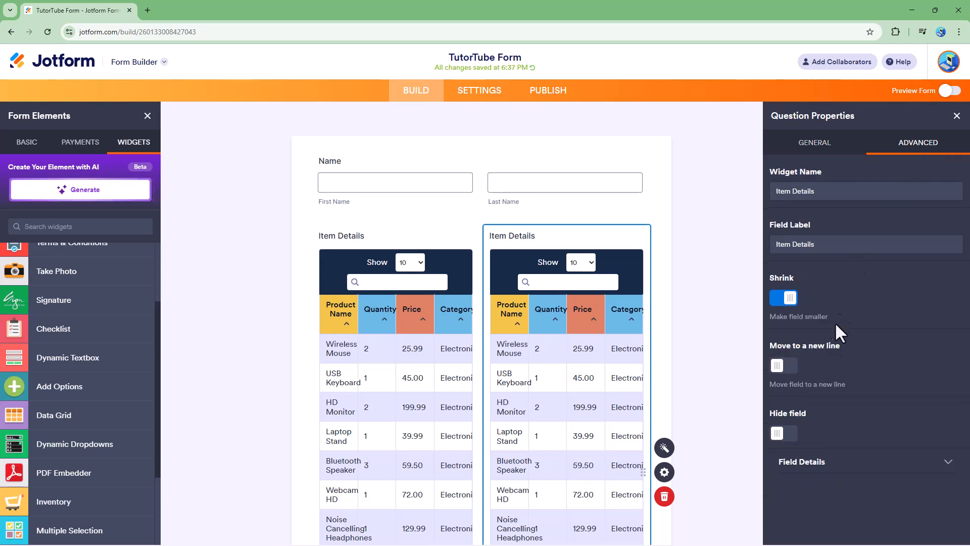
click(791, 365)
scroll(639, 405, down, 7)
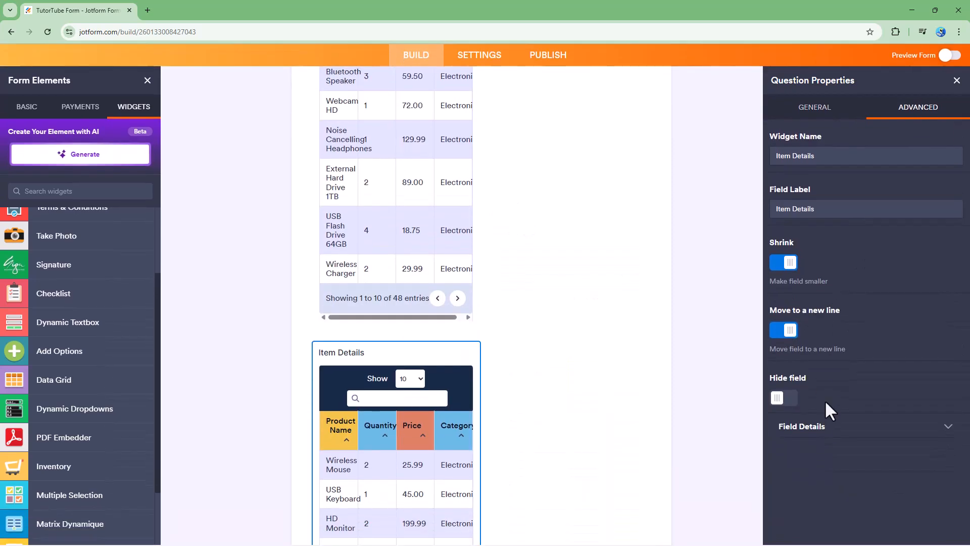
scroll(606, 389, down, 4)
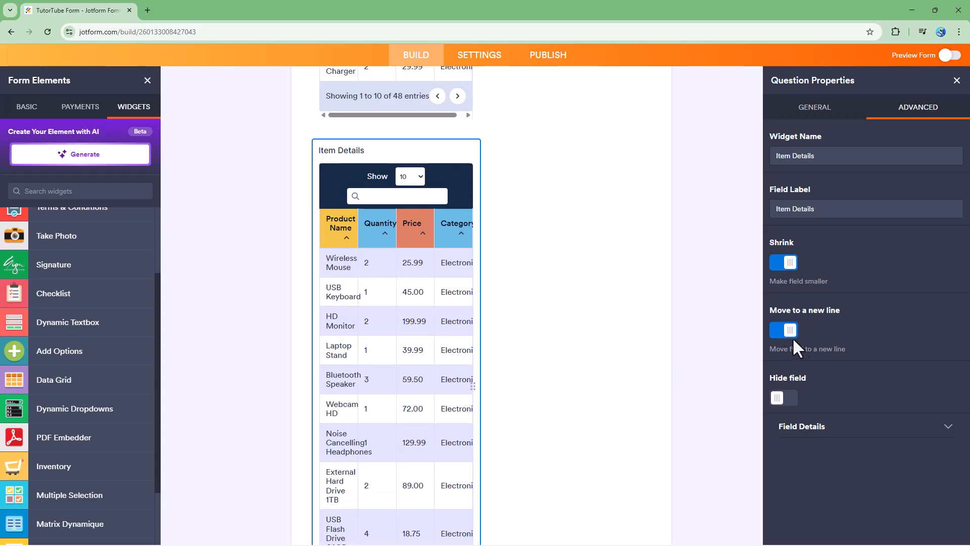
- Hide the duplicated Item Details field and unhide it again
click(793, 400)
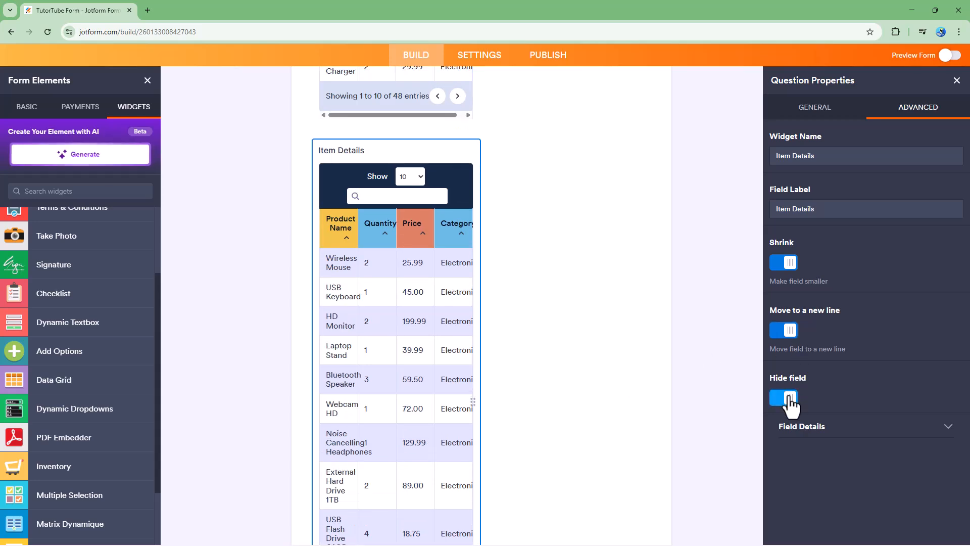
scroll(659, 375, down, 5)
click(784, 397)
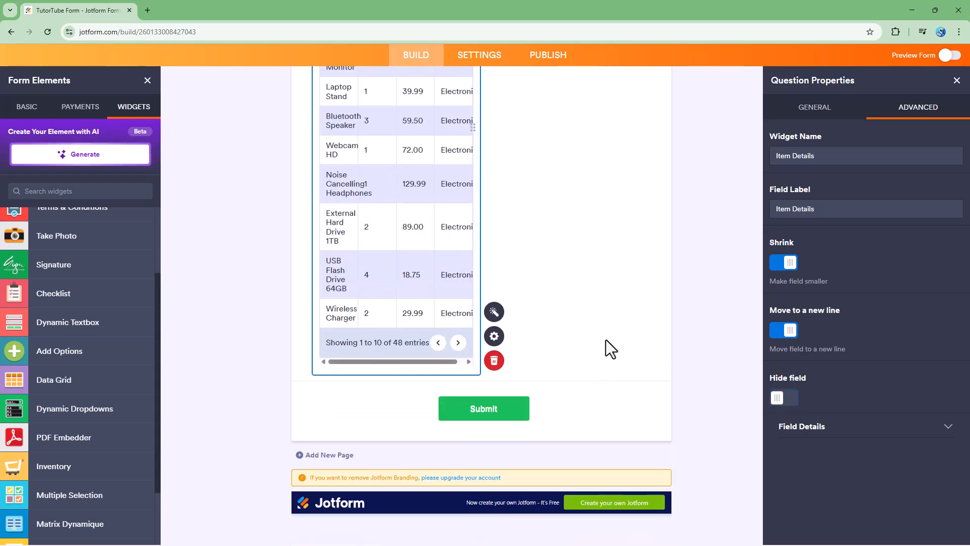
- Delete the duplicated Item Details field from the form
click(494, 359)
click(589, 206)
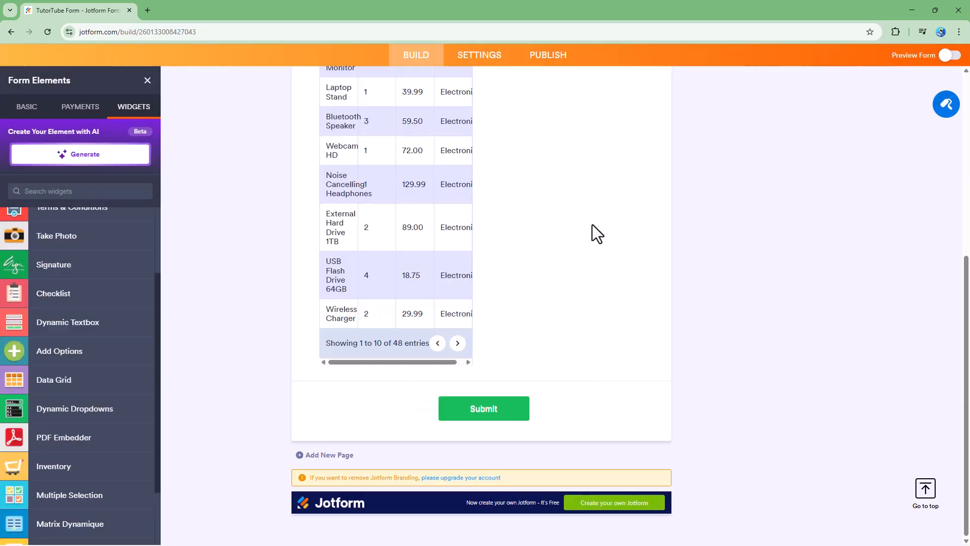
scroll(505, 263, up, 6)
- Turn off shrinking for the remaining Item Details field in its advanced properties
click(463, 244)
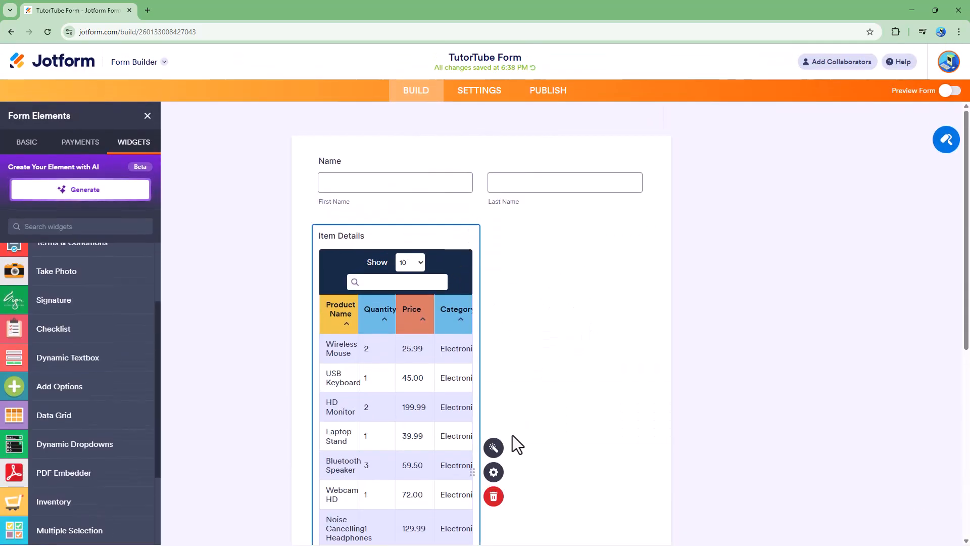
click(494, 472)
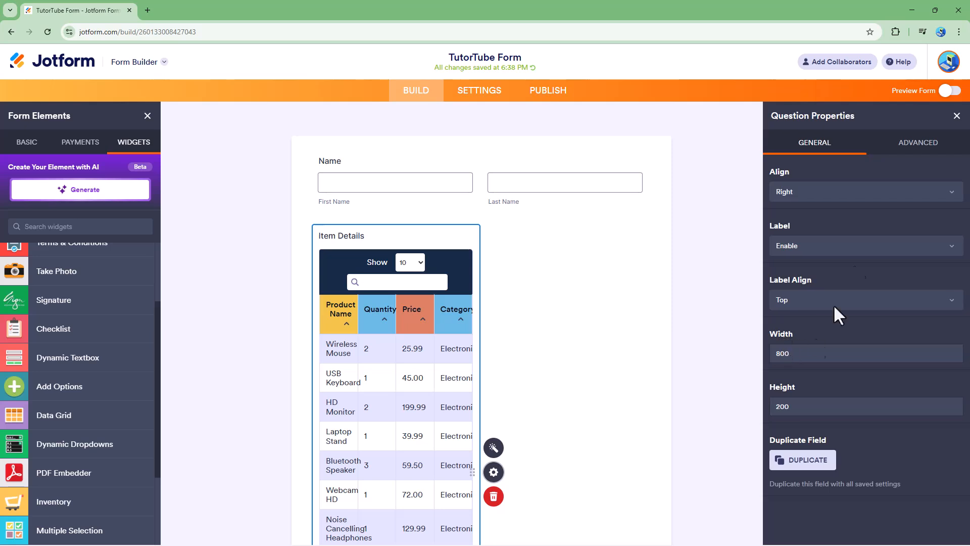
click(909, 150)
click(783, 300)
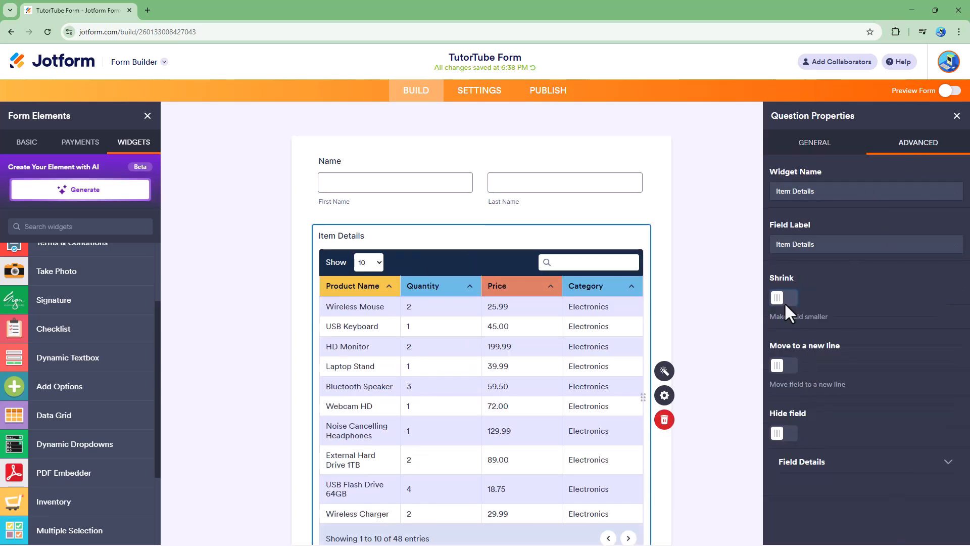
- Examine the Item Details field's unique name and field ID details, and switch to the form preview
click(823, 466)
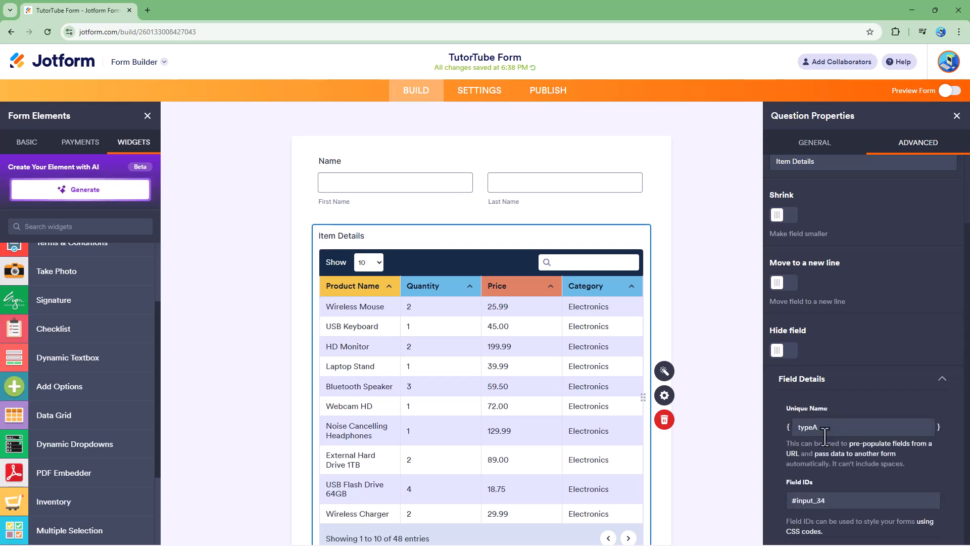
click(954, 121)
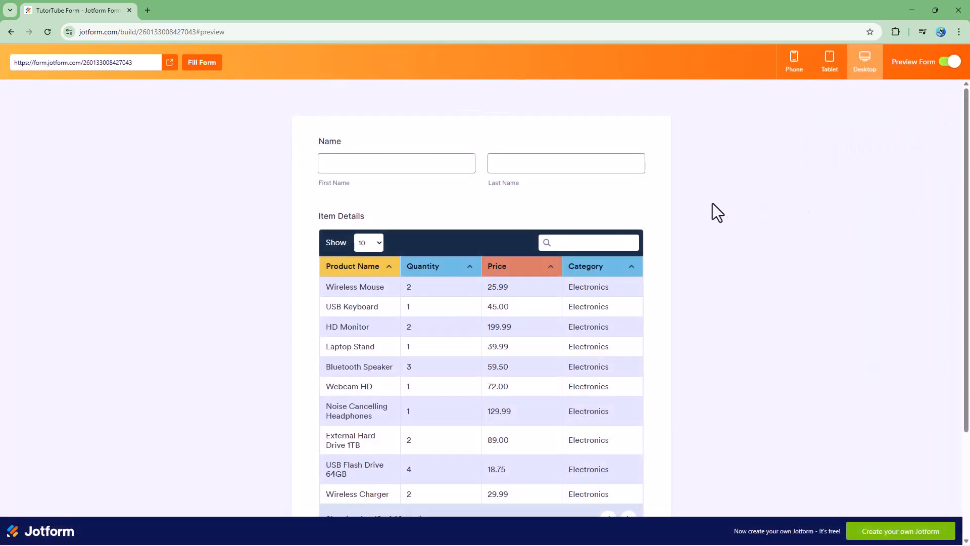
- Look over the grid in the form preview and sort it by Category in both directions
scroll(475, 265, down, 3)
drag(471, 262, 570, 303)
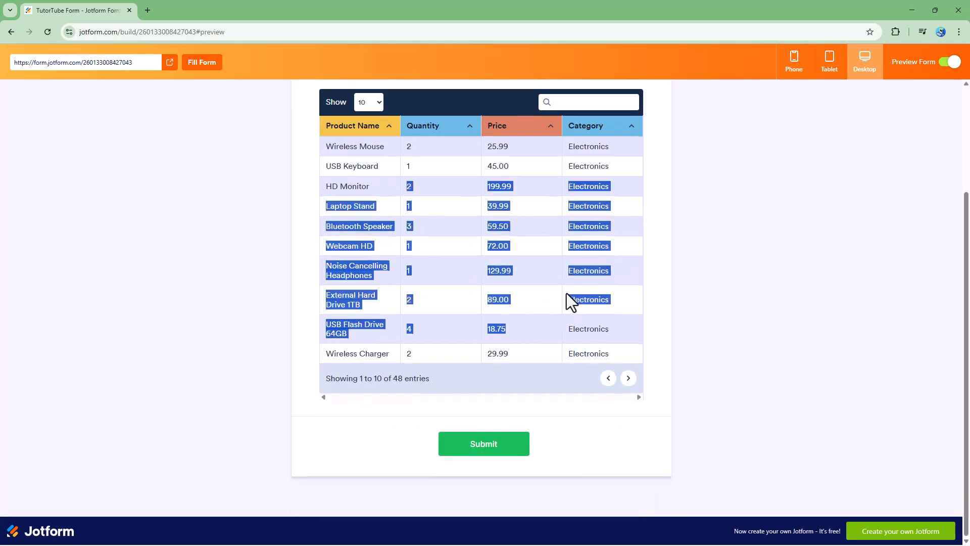
scroll(564, 316, up, 3)
click(632, 269)
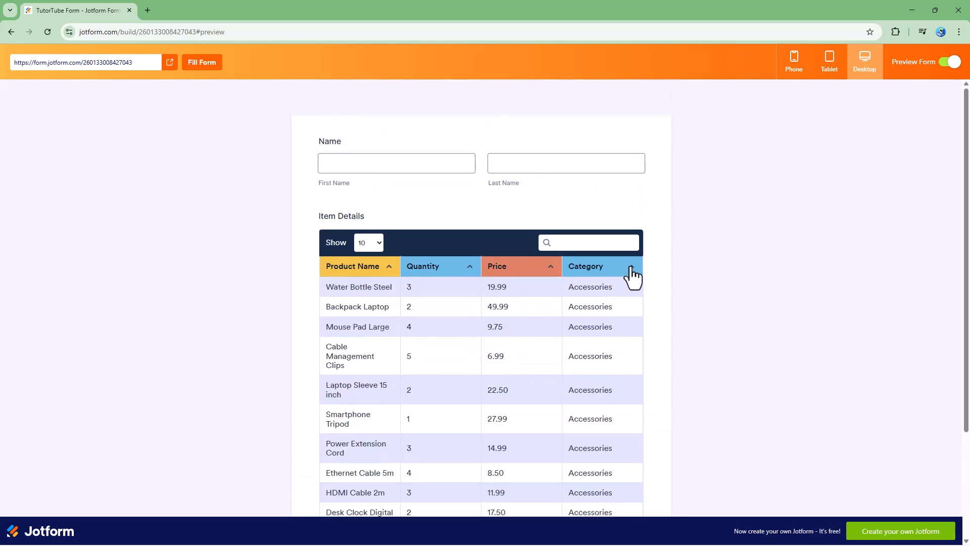
click(632, 269)
- Sort the previewed grid by Price in ascending order and in descending order
scroll(631, 277, down, 1)
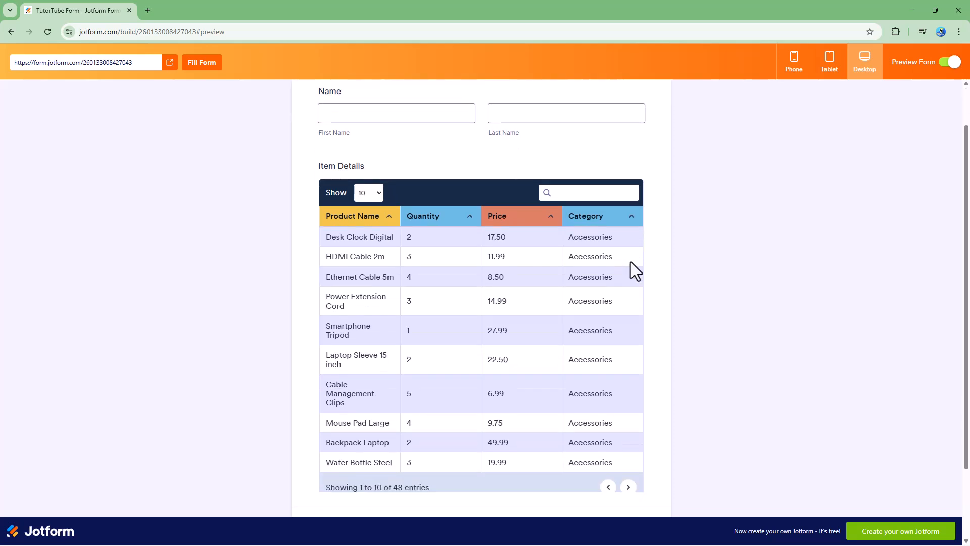
click(551, 217)
click(554, 218)
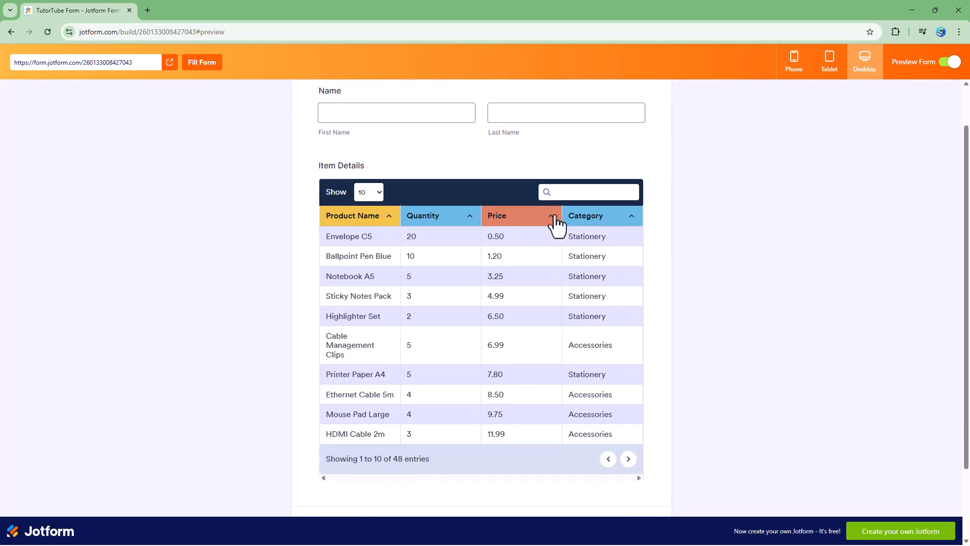
click(554, 218)
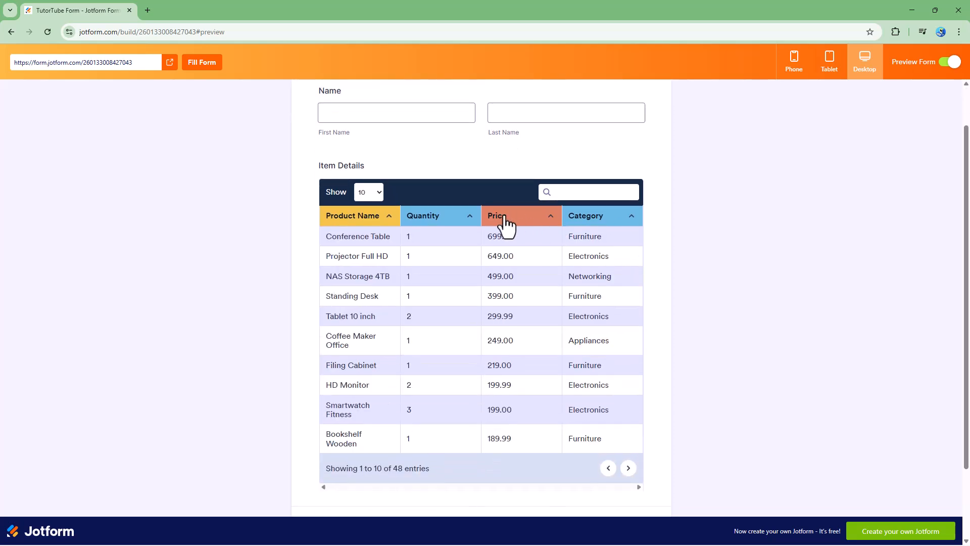
- Sort the grid by Quantity and by Product Name, ending with product names from A to Z
click(469, 218)
click(388, 217)
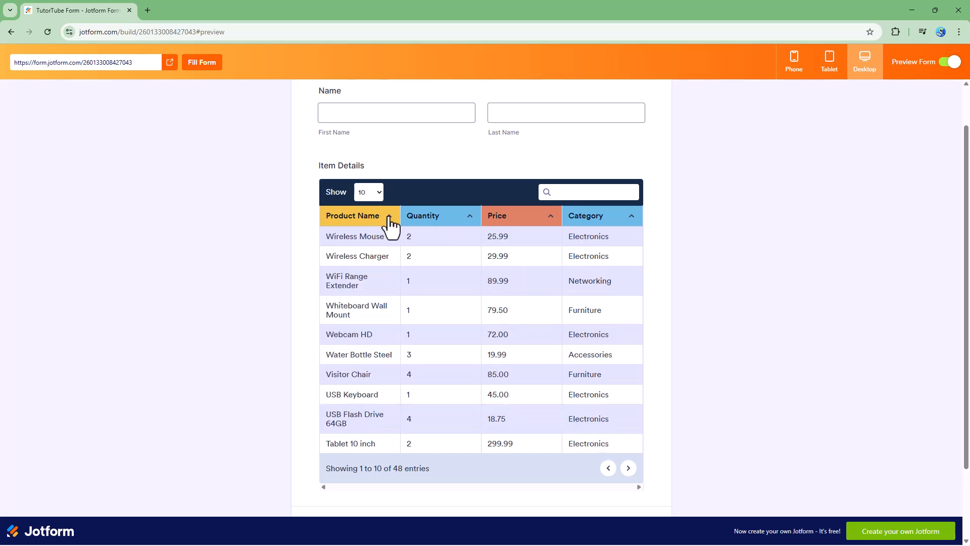
click(390, 221)
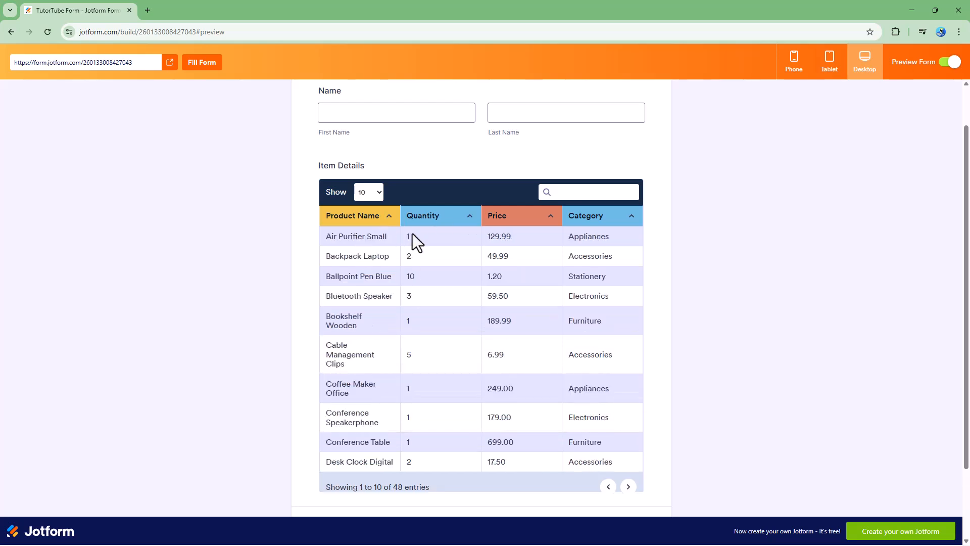
- Page forward and back through the entries of the previewed Item Details grid
scroll(520, 389, down, 2)
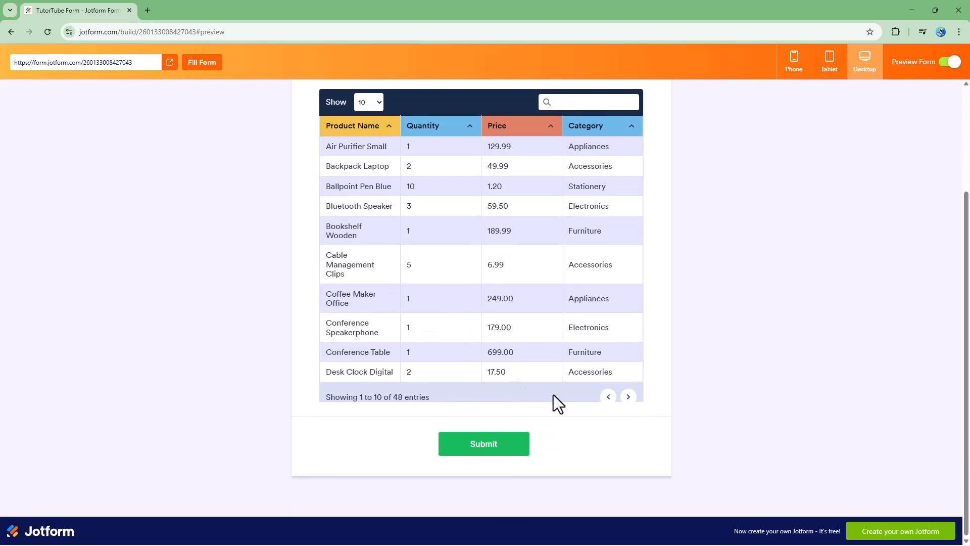
click(629, 397)
click(626, 383)
click(624, 400)
click(613, 390)
click(626, 401)
click(608, 387)
click(629, 390)
click(628, 387)
click(609, 381)
click(608, 387)
- Try showing 25 and 50 entries per page, look through the longer list, and set it back to 10
click(377, 105)
click(372, 129)
click(377, 107)
click(375, 145)
scroll(364, 204, down, 10)
scroll(354, 210, down, 8)
scroll(364, 202, up, 17)
click(378, 130)
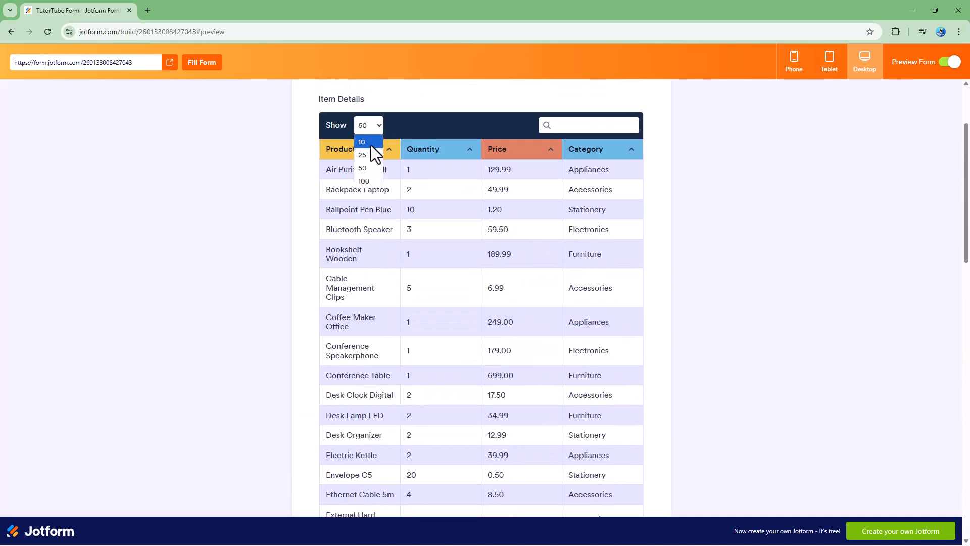
click(372, 143)
- Search the Item Details grid for "station"
click(586, 126)
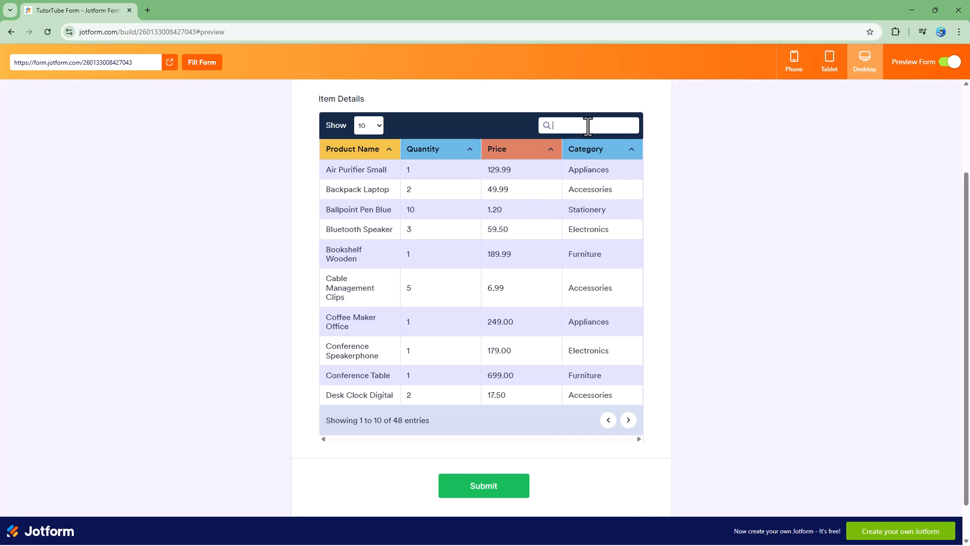
text(sta)
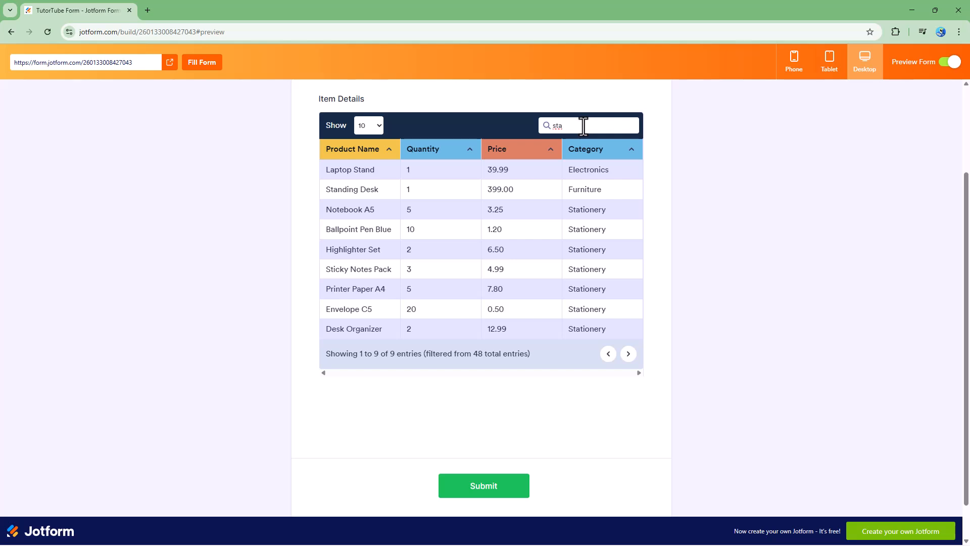
text(tion)
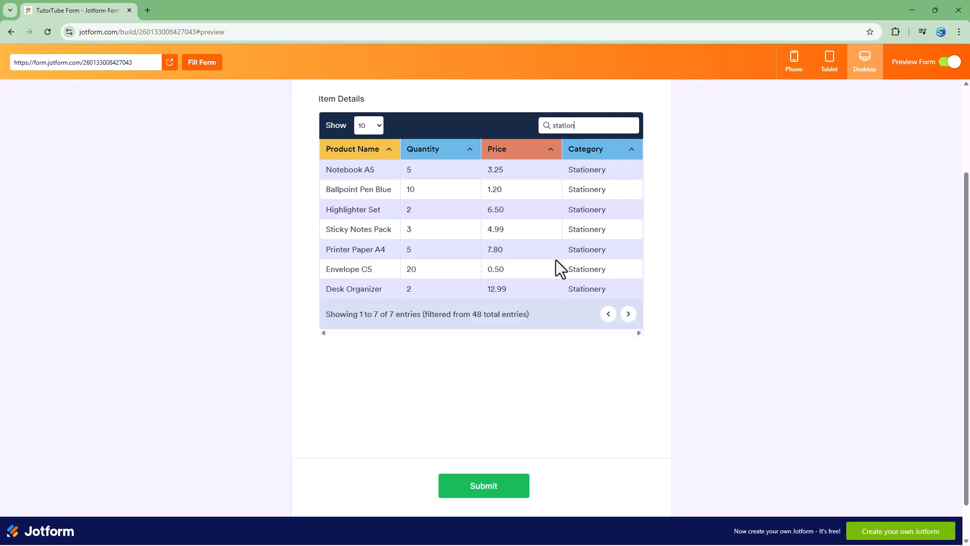
- Replace the grid search text with "electronics"
double_click(580, 125)
key(BackSpace)
text(ele)
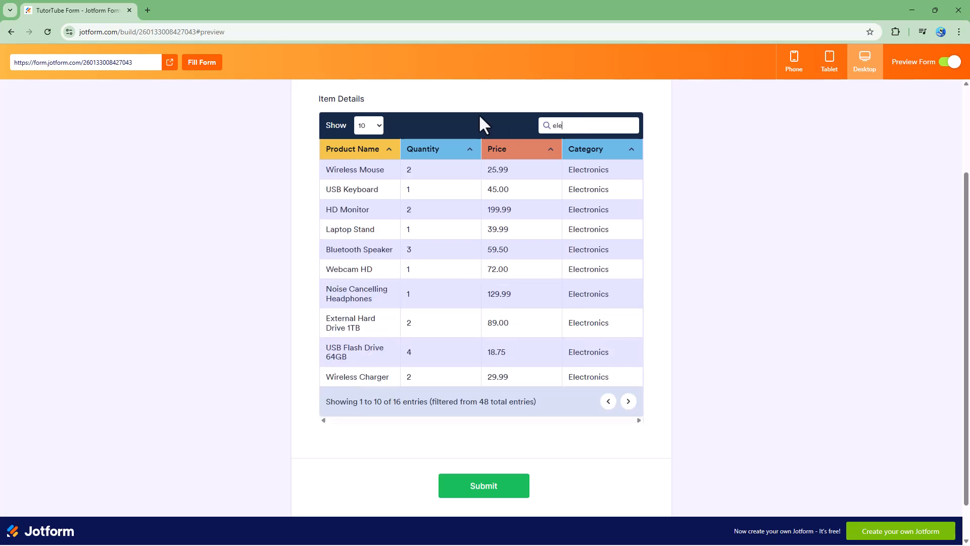
text(ctronics)
- Search the grid for "mouse" and for "4", and clear the search
double_click(583, 125)
text(mouse)
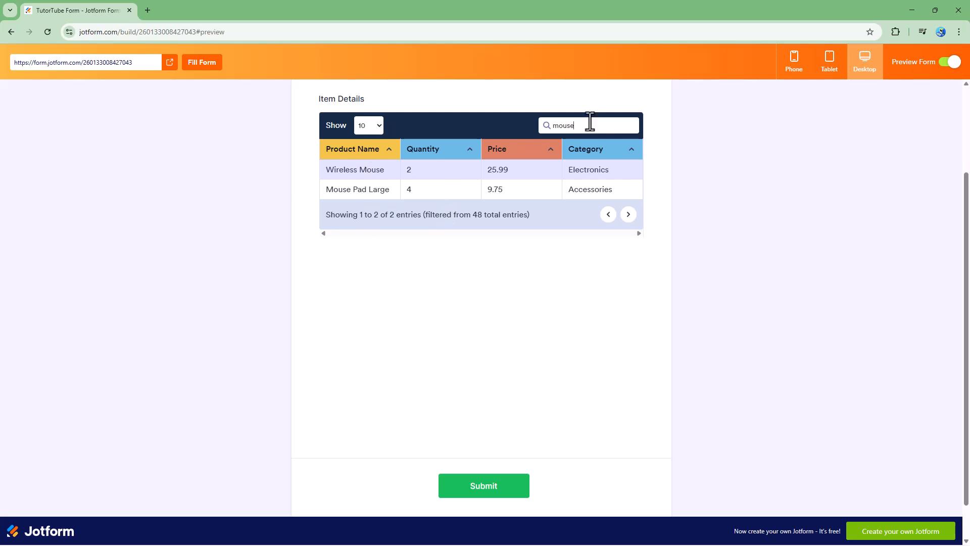
key(ctrl+a)
text(4)
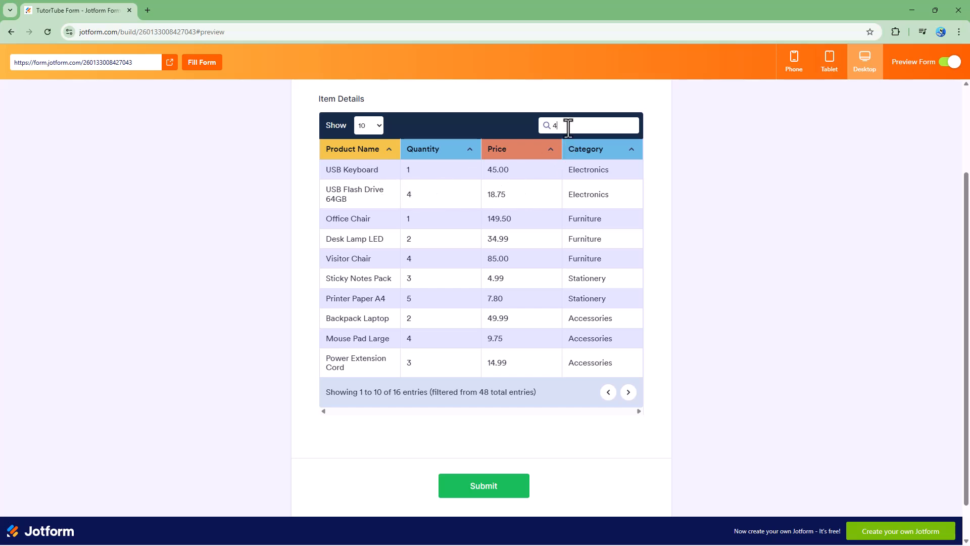
key(BackSpace)
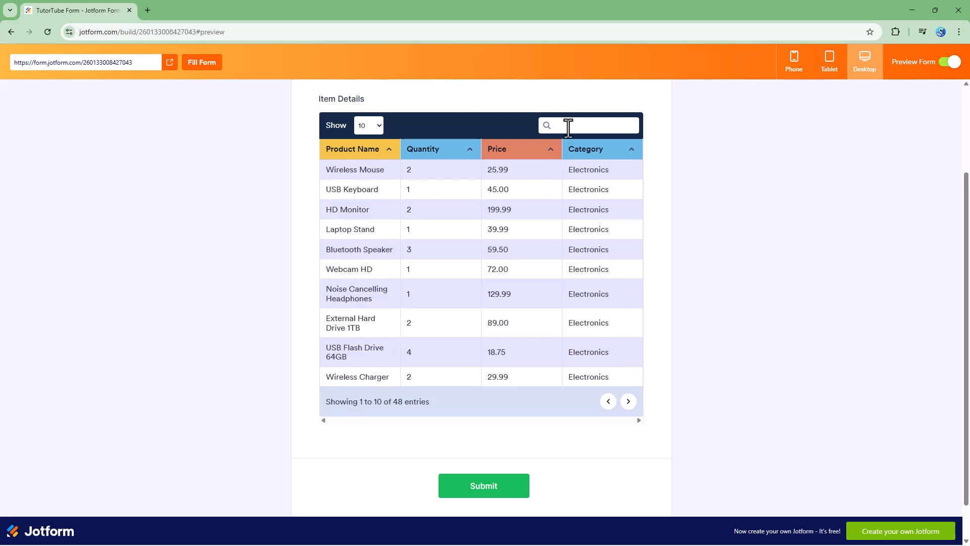
- Sort the grid by Quantity from highest to lowest and look over the previewed form
click(468, 153)
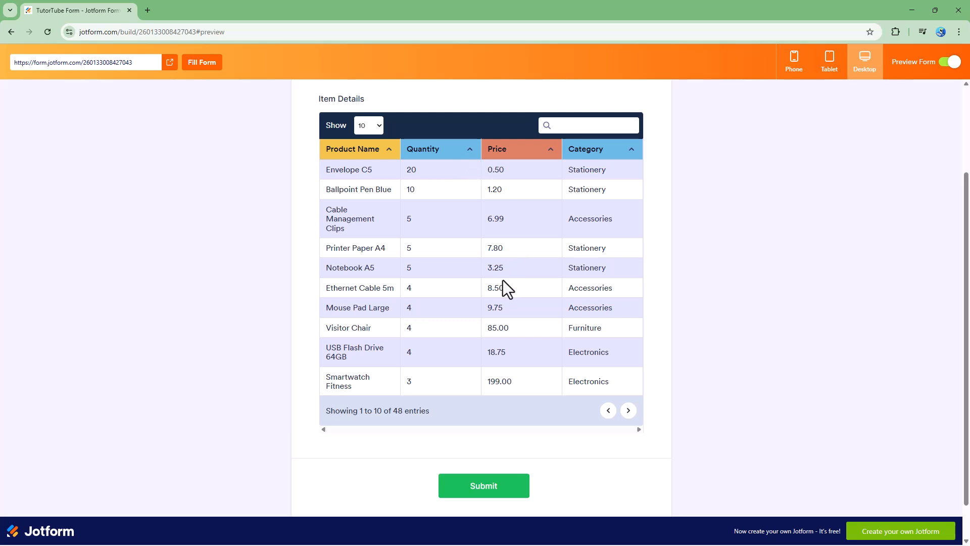
scroll(500, 283, up, 2)
scroll(497, 278, down, 3)
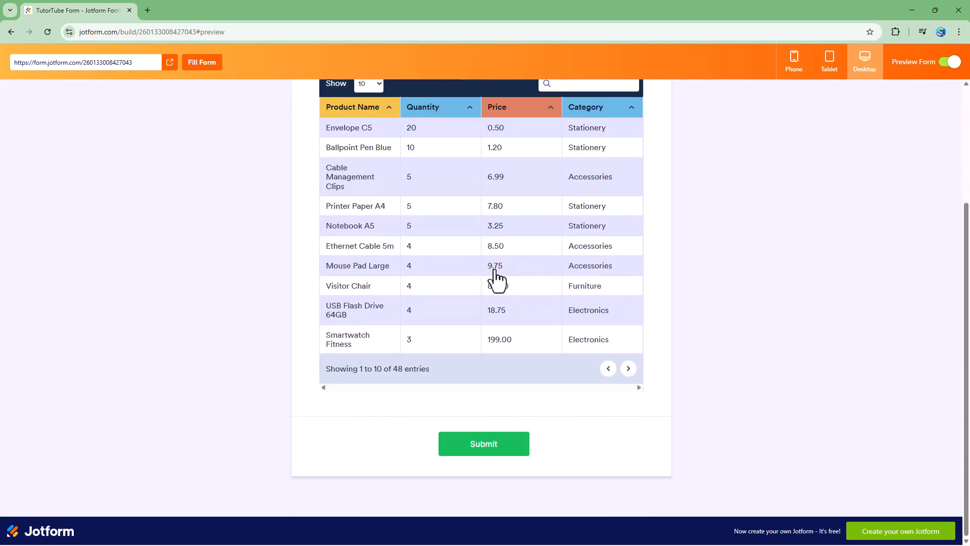